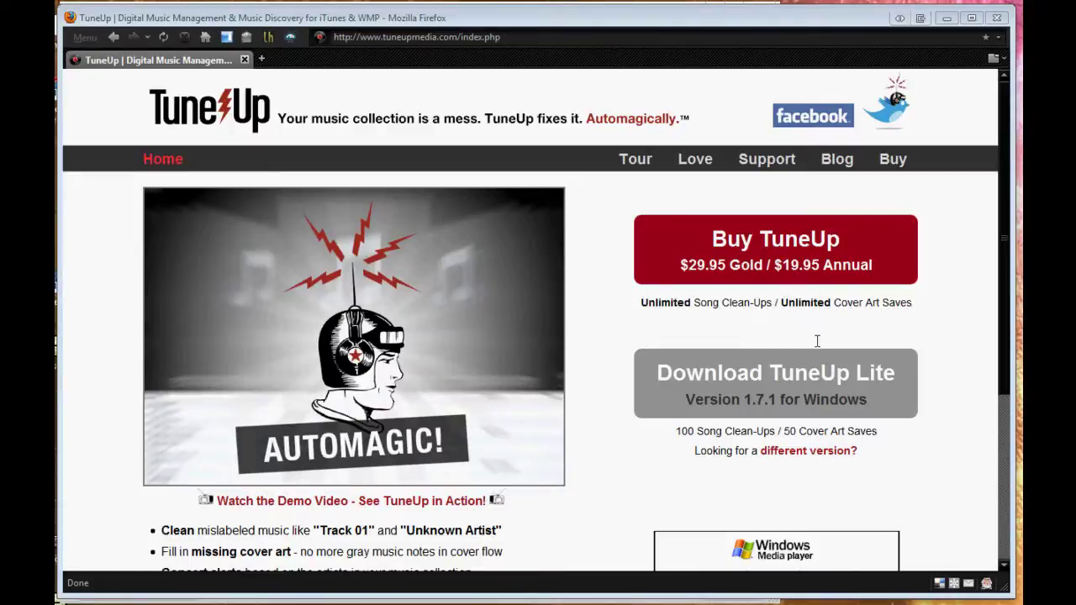
- Compare the clean-up and cover art limits of the paid TuneUp plans and TuneUp Lite on the homepage
left_click_drag(780, 303, 849, 563)
left_click(750, 307)
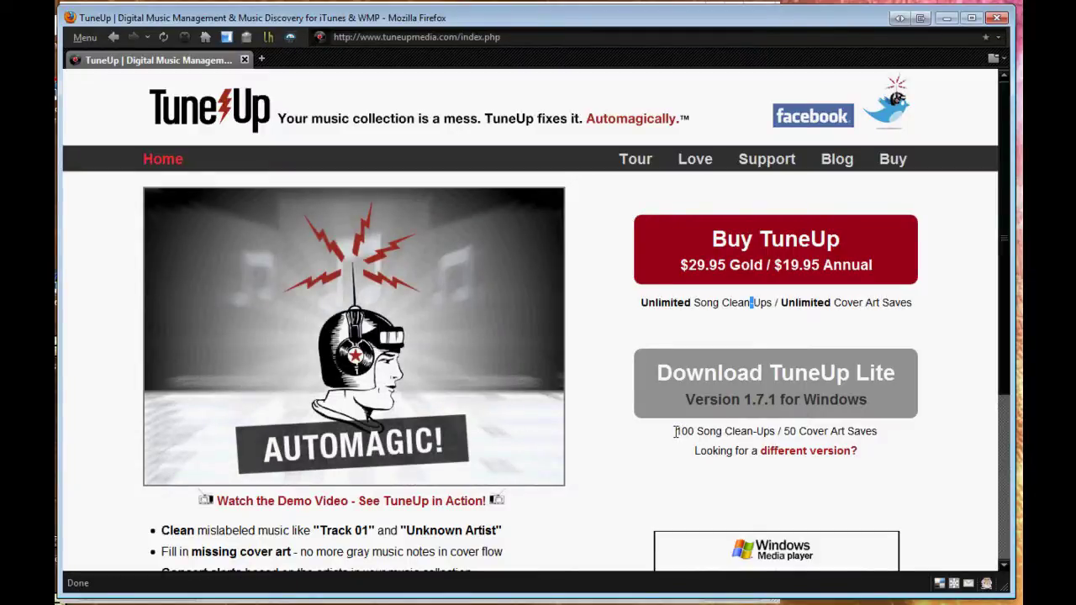
left_click_drag(675, 431, 877, 446)
left_click(775, 440)
triple_click(906, 452)
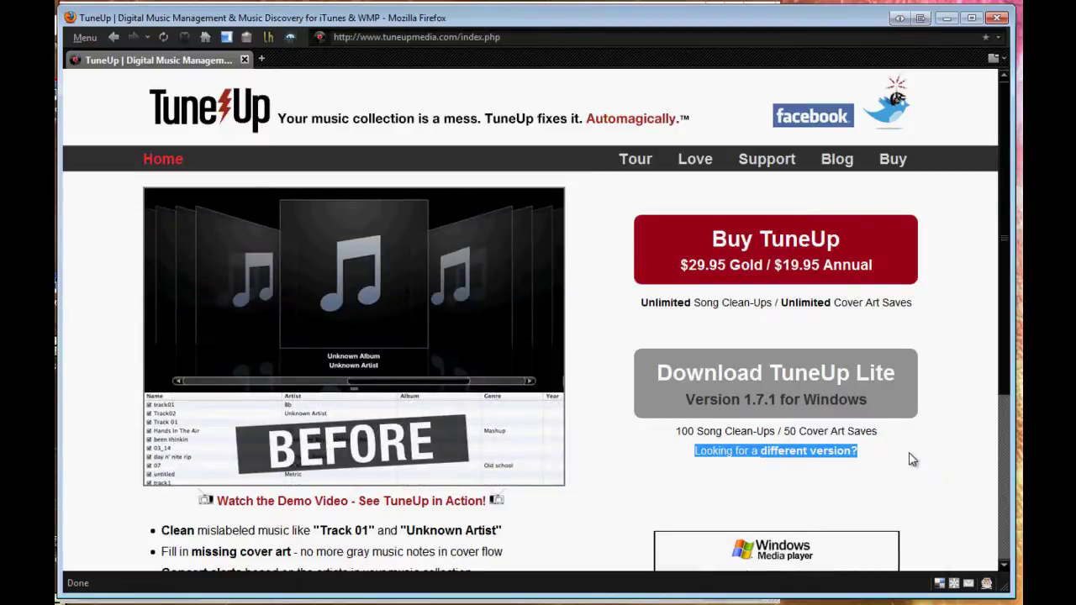
- Examine the rest of the TuneUp homepage, including its feature list and Windows Media Player offer
scroll(913, 460, "down", 2)
scroll(617, 429, "down", 2)
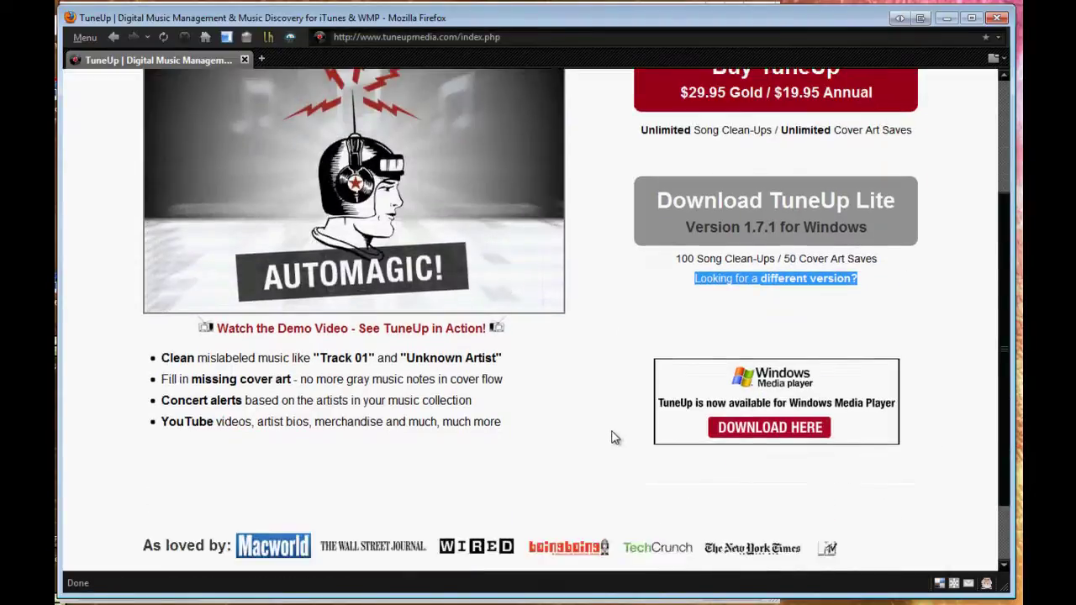
scroll(615, 438, "down", 2)
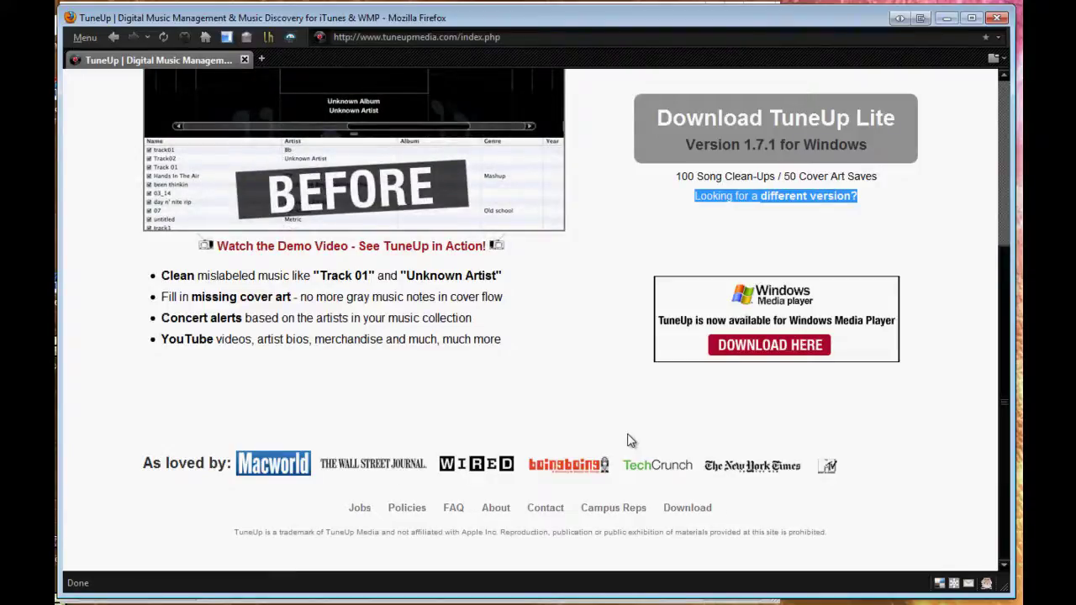
scroll(394, 464, "up", 2)
scroll(395, 466, "up", 2)
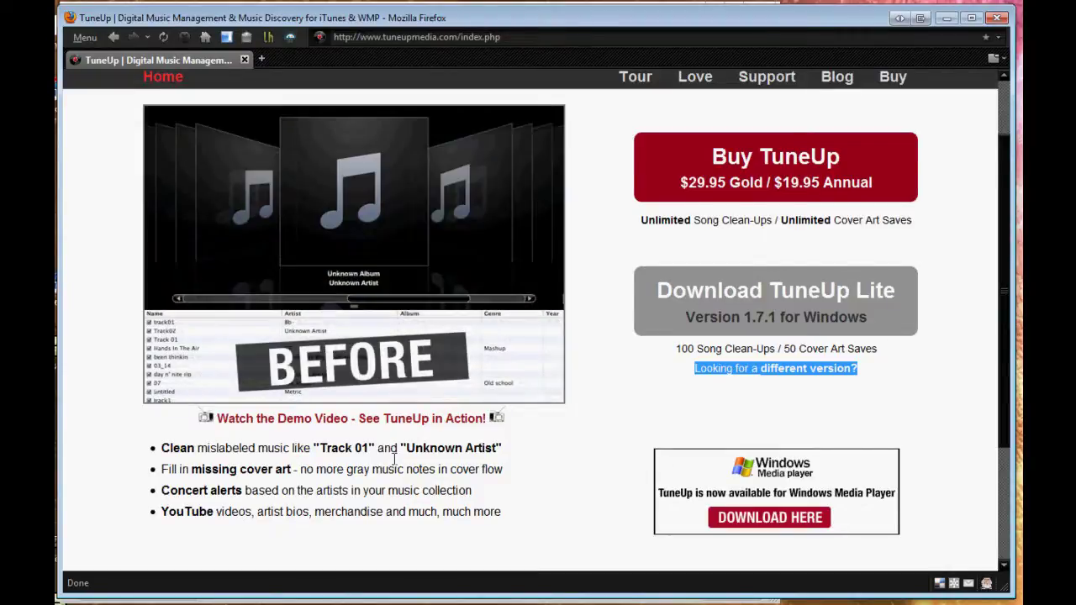
left_click_drag(316, 443, 376, 446)
left_click(298, 454)
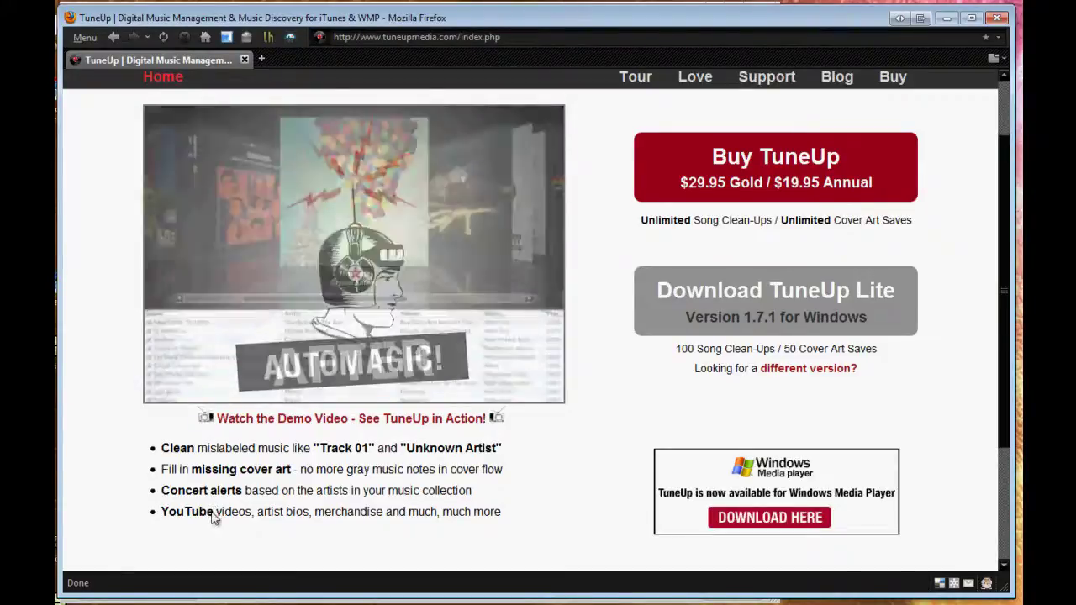
scroll(212, 517, "up", 2)
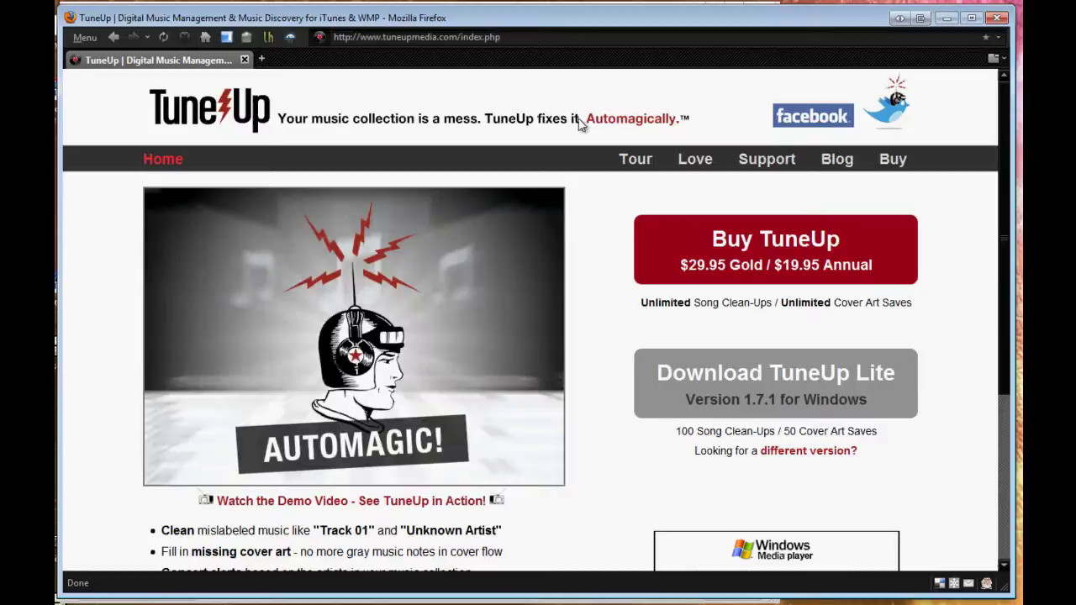
- Switch to iTunes and show TuneUp's home overview of its features
left_click(947, 18)
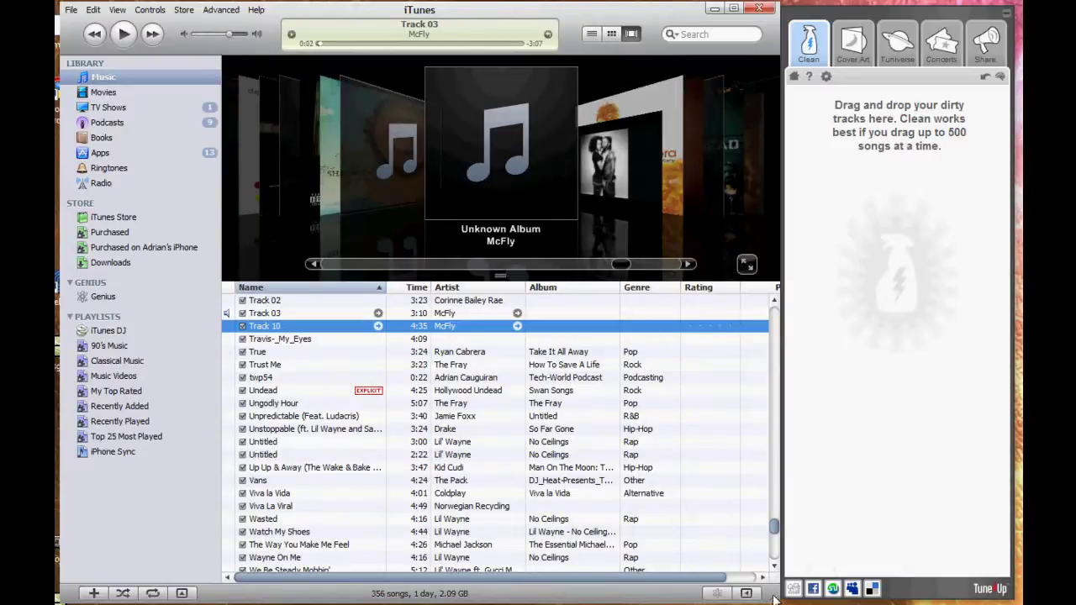
left_click(878, 358)
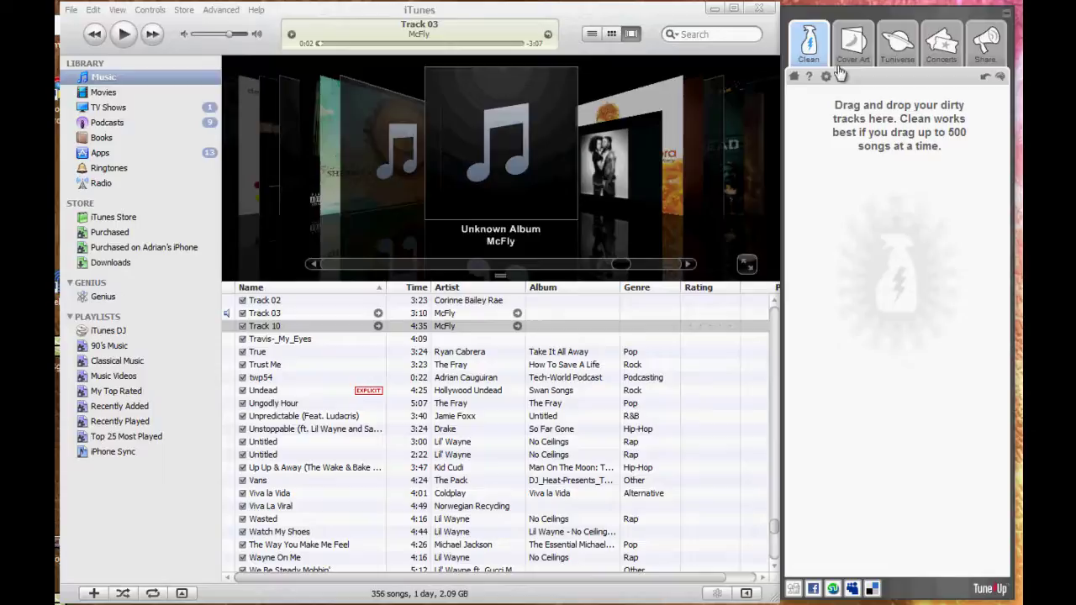
left_click(793, 78)
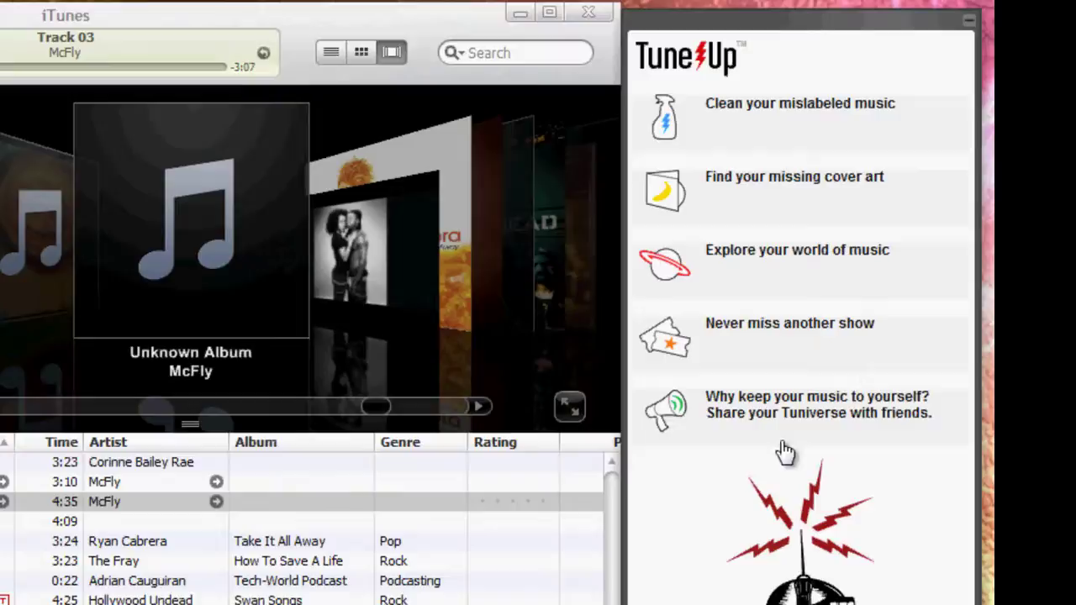
- Clean McFly's mislabeled song Track 03 with TuneUp and save all likely matches
left_click(769, 102)
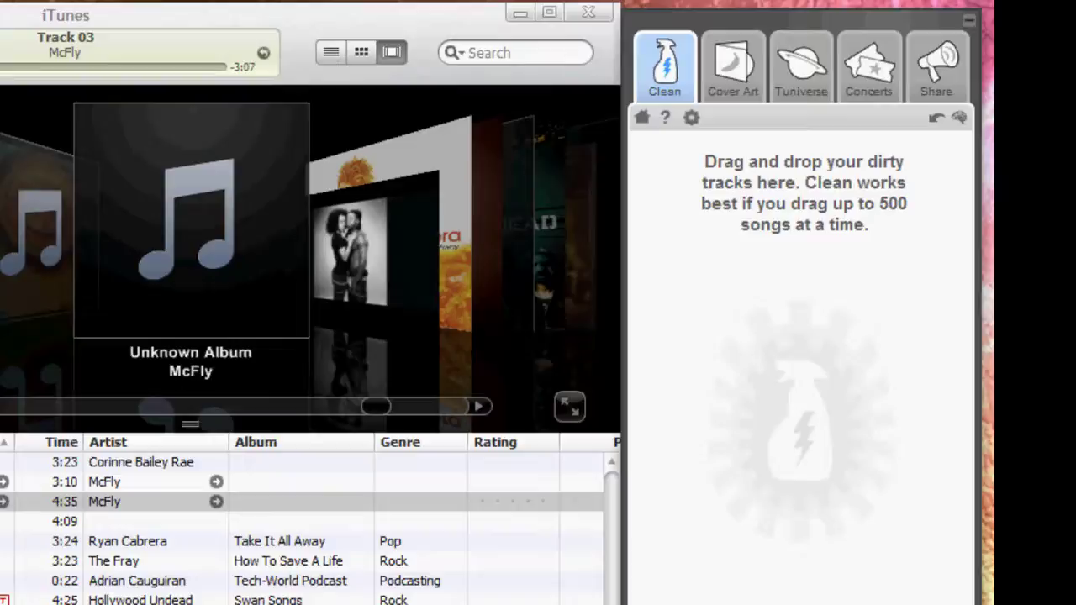
left_click(104, 502)
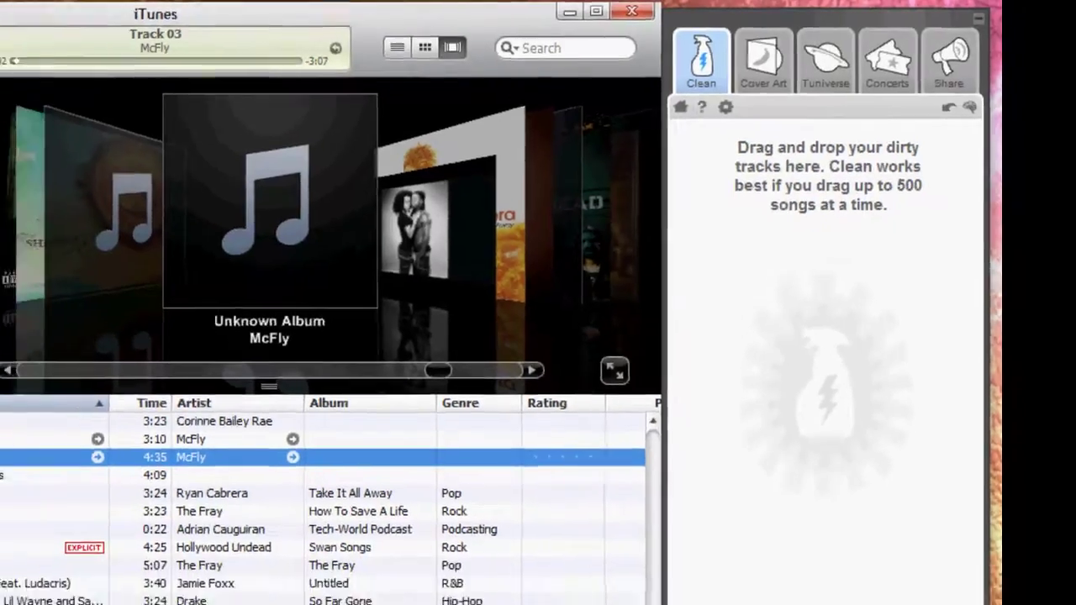
left_click(67, 399)
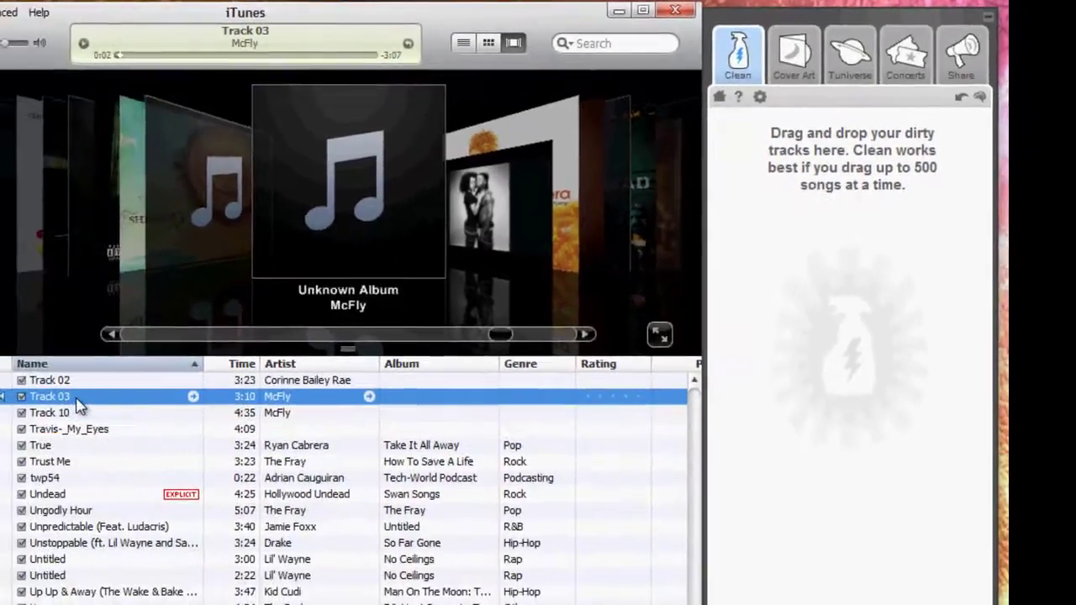
left_click_drag(46, 404, 874, 301)
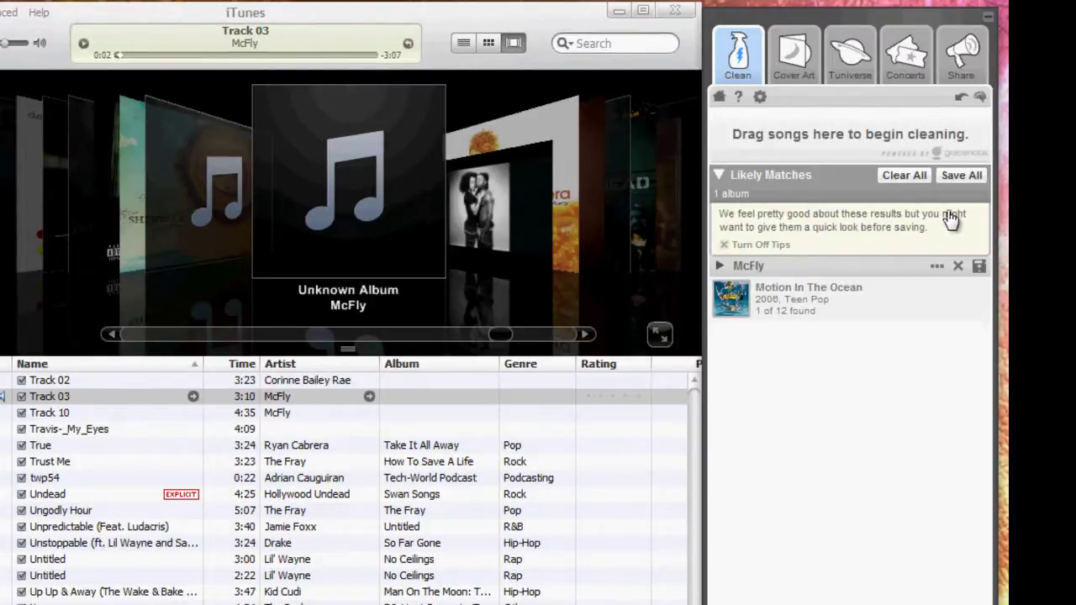
left_click(949, 175)
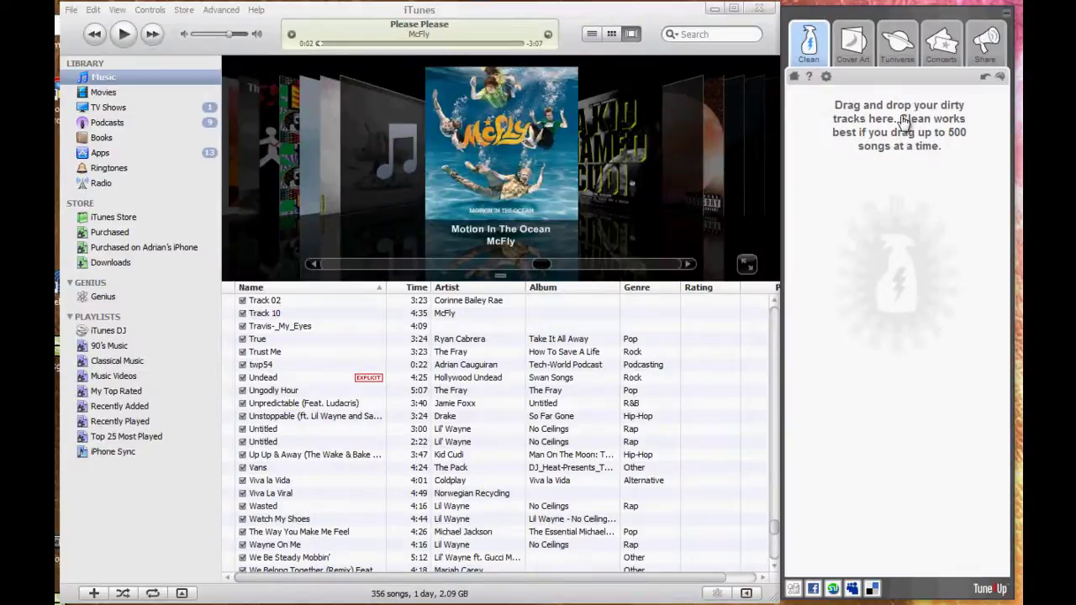
- Review the albums missing cover art and preview the artwork for Lil Wayne's Drop That 6 and KiD CuDi's Plain Pat & Emile album
left_click(851, 50)
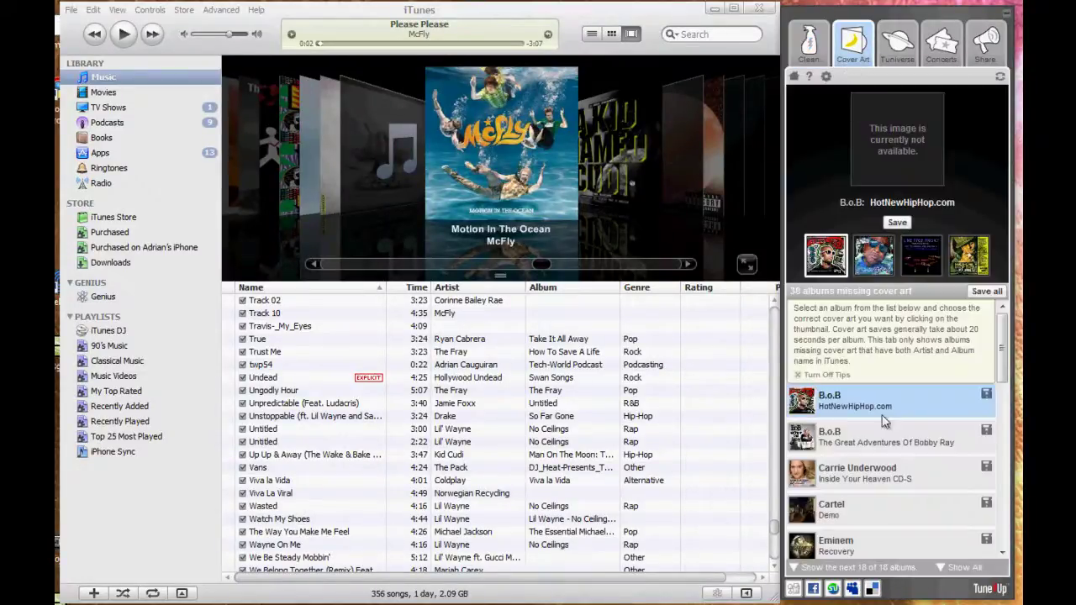
scroll(895, 386, "up", 1)
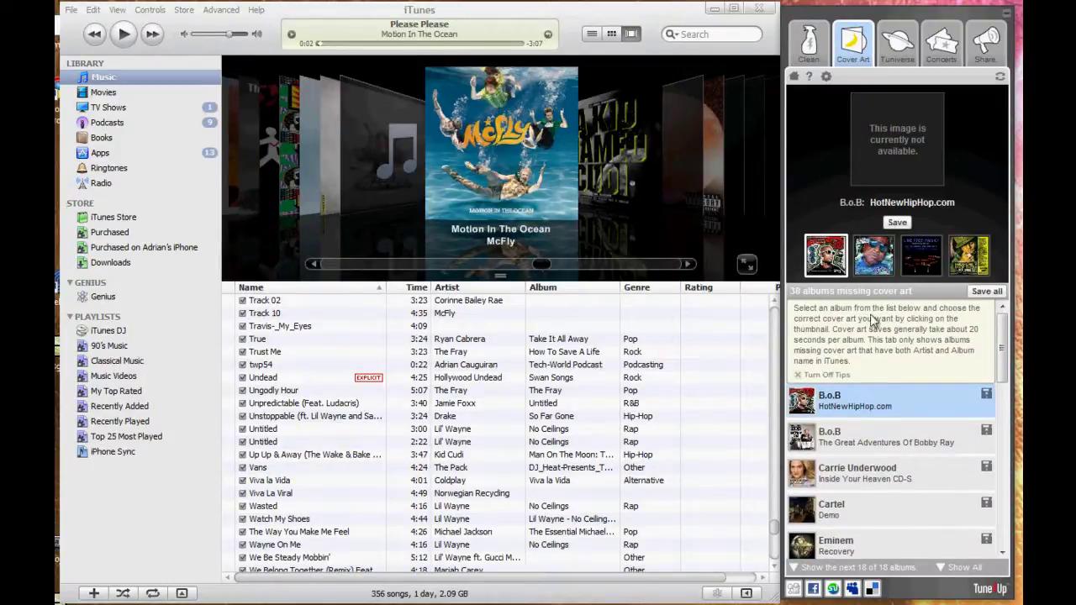
scroll(918, 348, "down", 2)
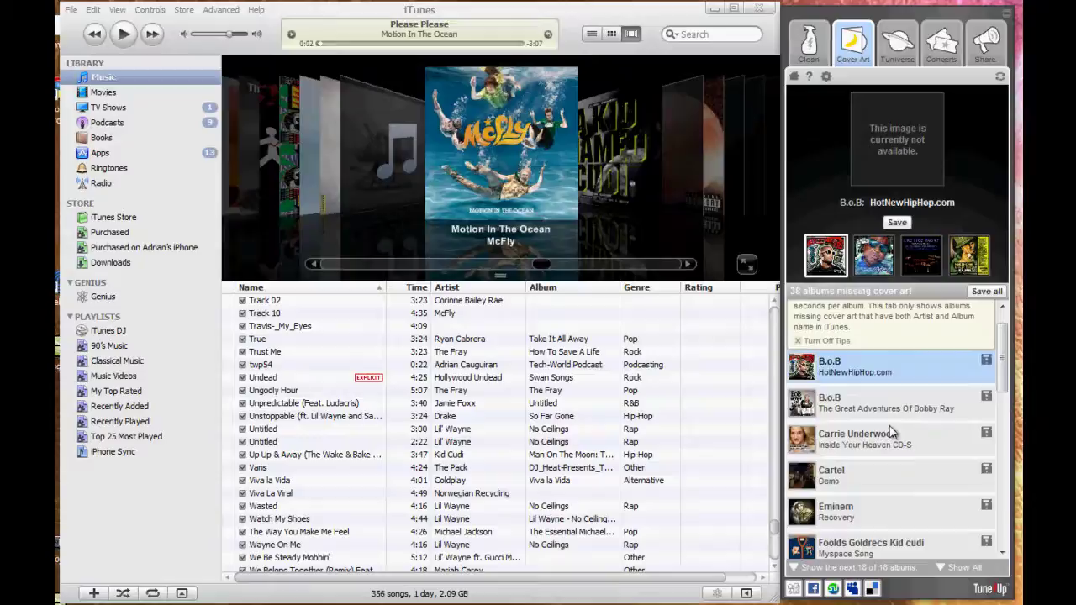
scroll(890, 360, "down", 4)
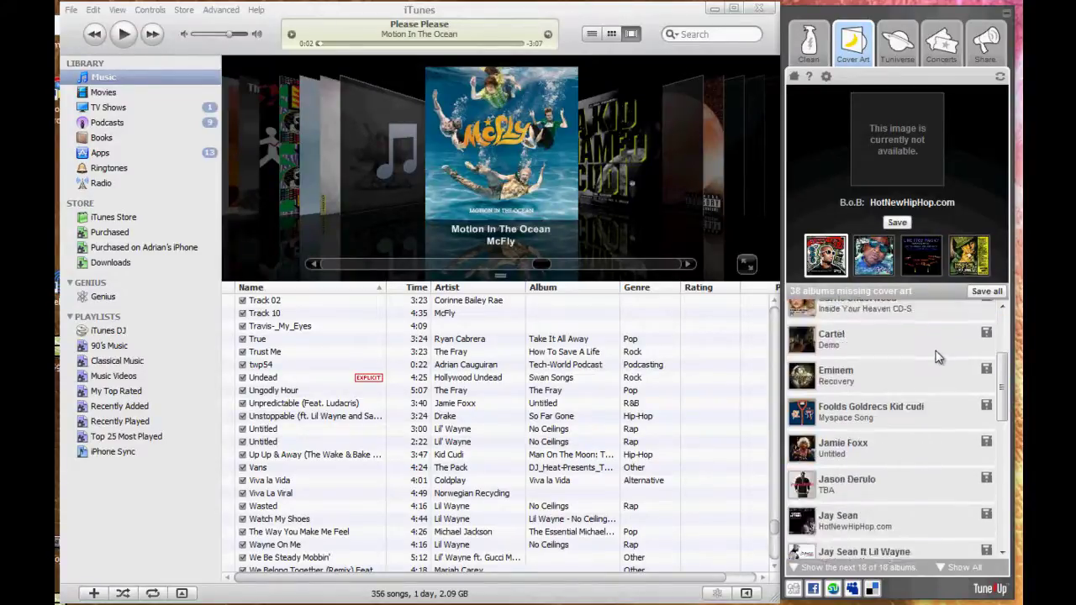
scroll(893, 406, "down", 5)
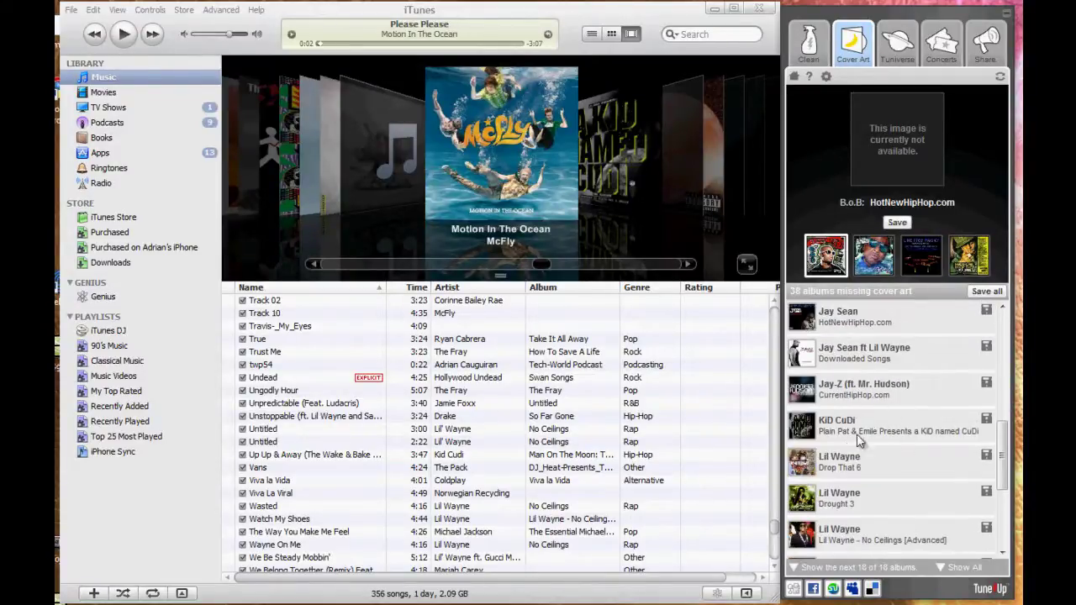
left_click(868, 476)
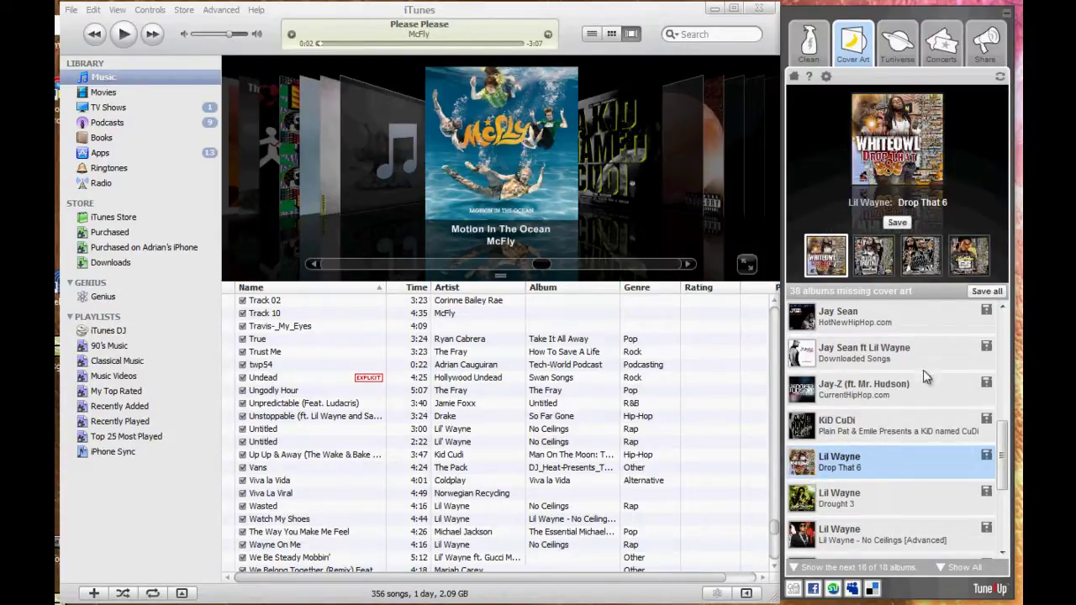
scroll(908, 387, "down", 1)
left_click(892, 395)
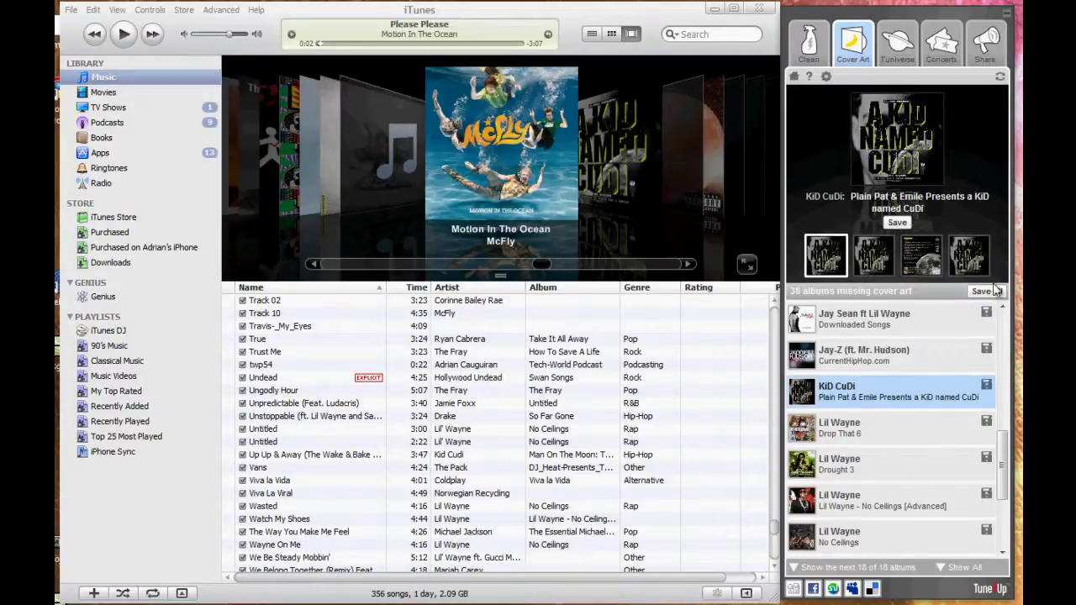
scroll(975, 336, "up", 10)
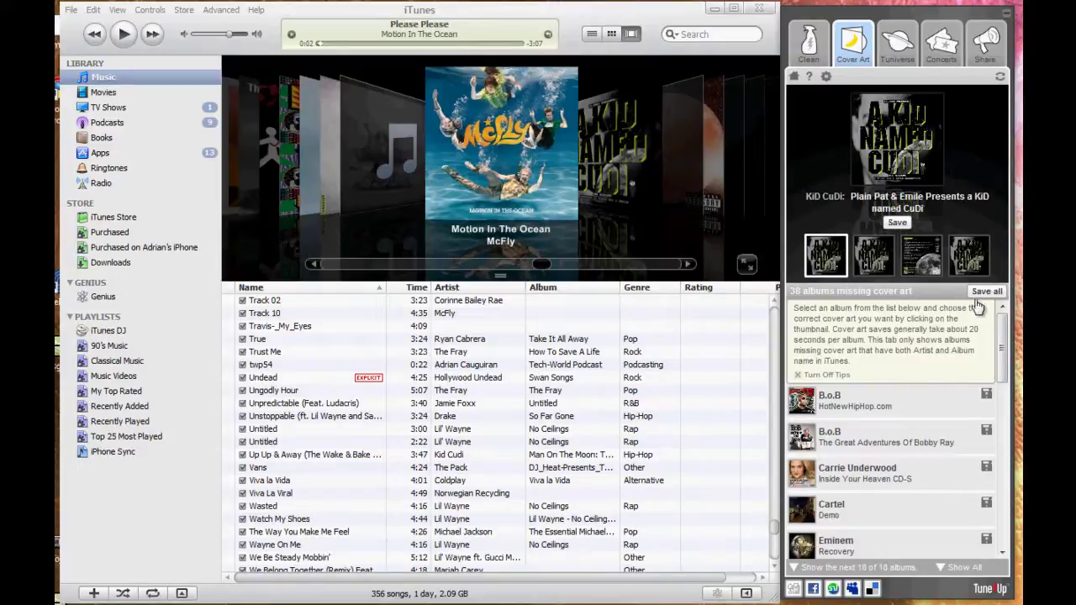
- Examine McFly's videos, bio, concert notifications, merchandise and music listings in Tuniverse
left_click(896, 55)
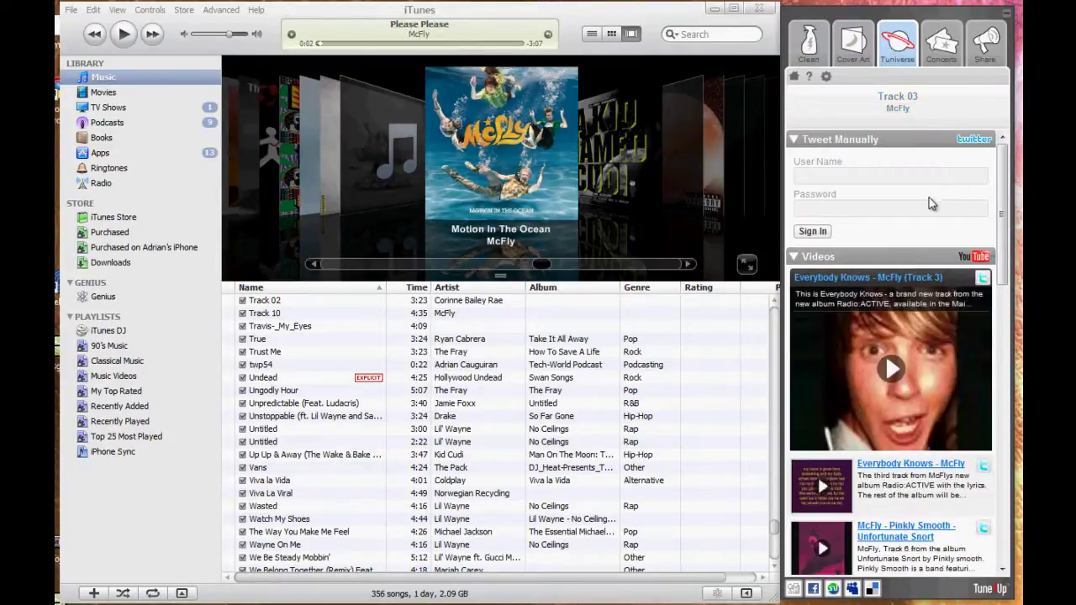
scroll(940, 231, "down", 3)
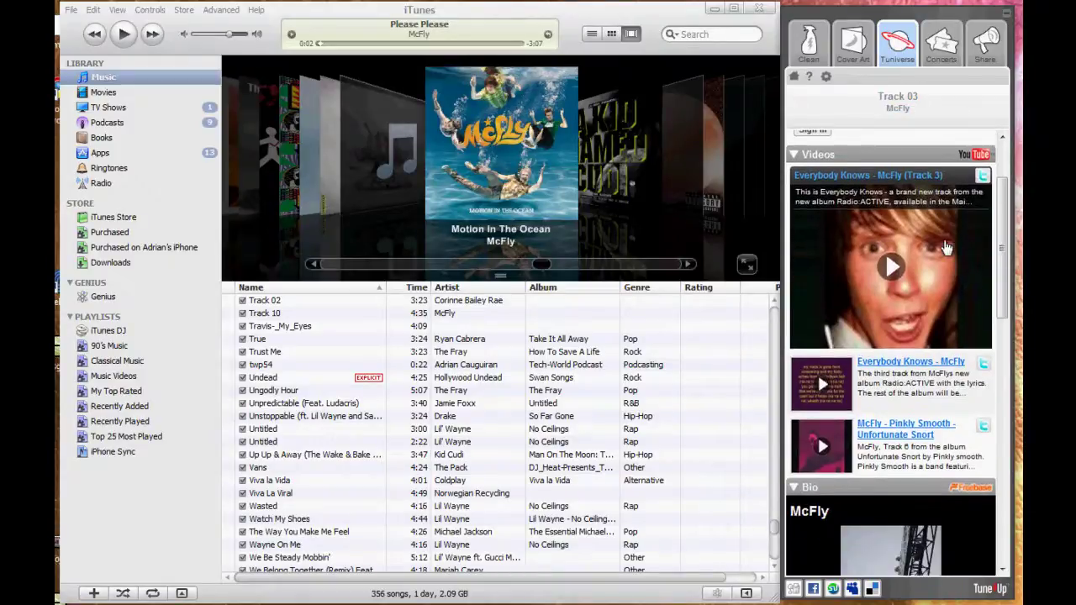
scroll(950, 246, "down", 5)
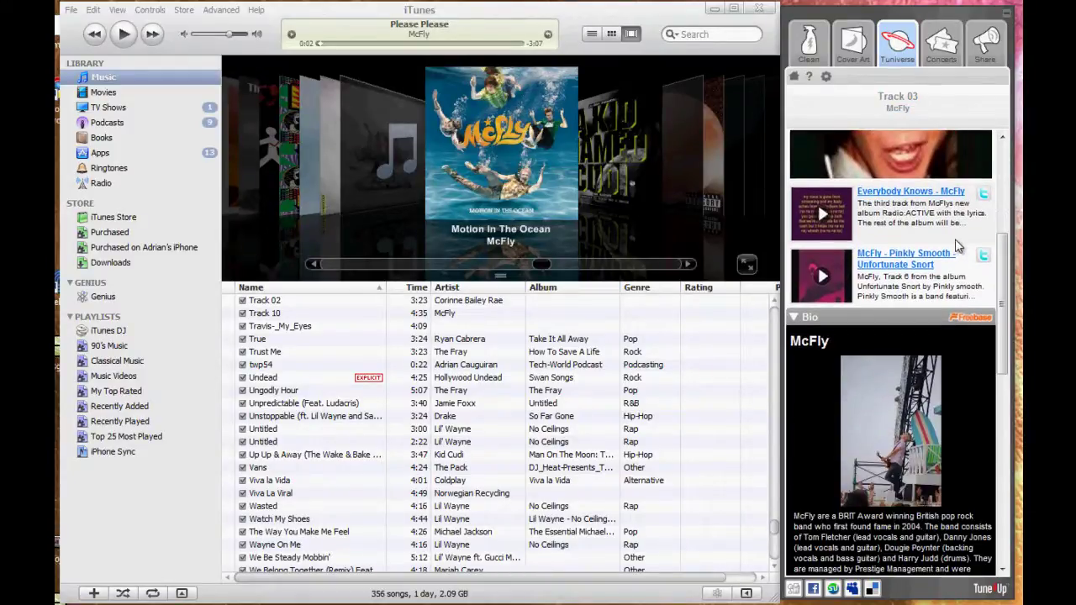
scroll(955, 246, "down", 6)
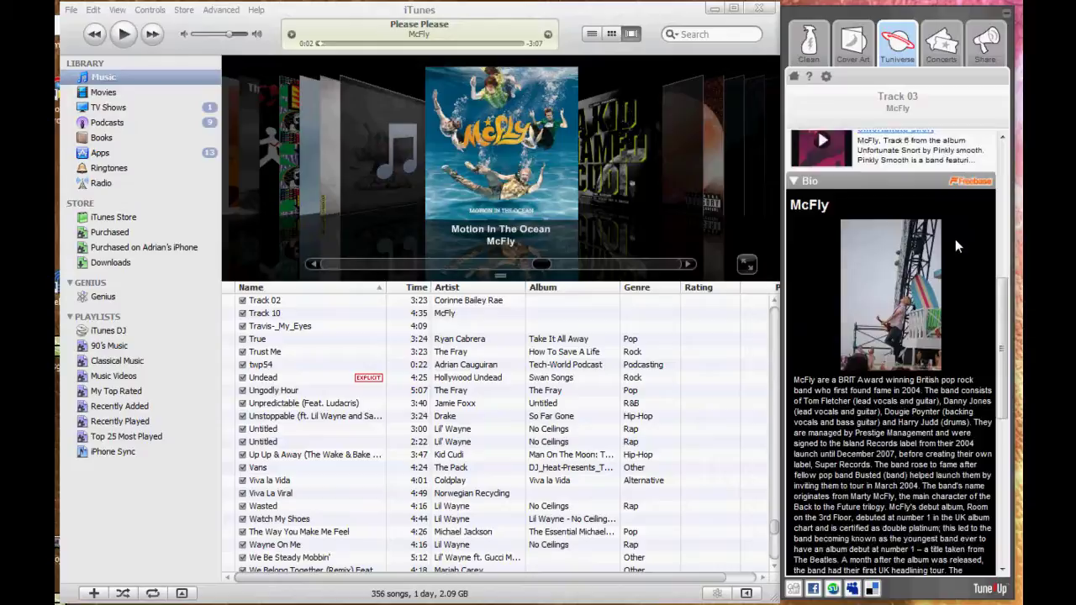
scroll(951, 239, "down", 9)
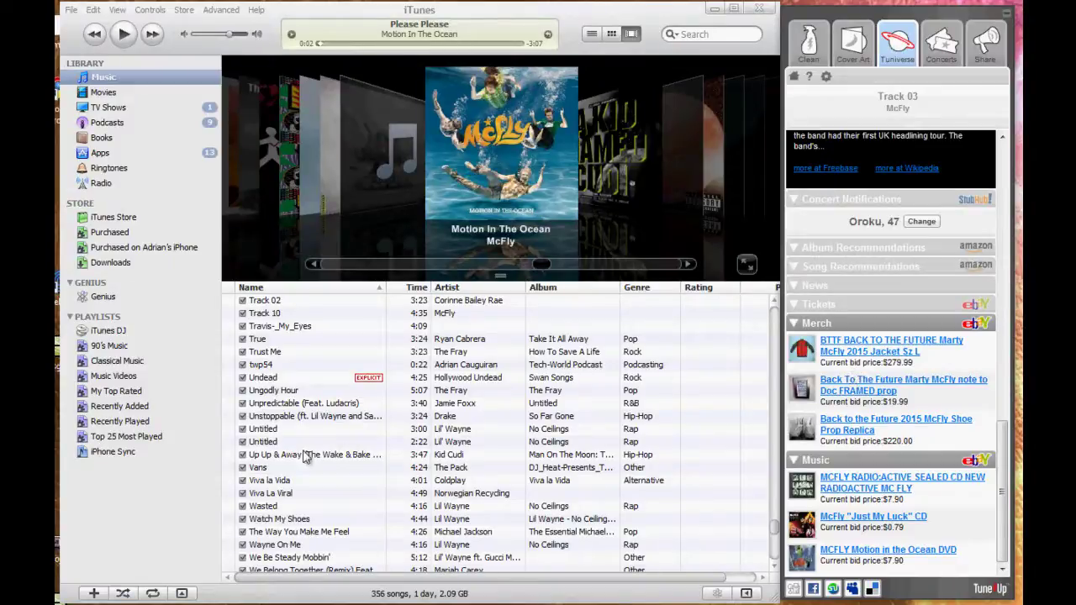
- Select Hollywood Undead's song Undead in the library and examine McFly's Tuniver.se artist page in Firefox
left_click(278, 380)
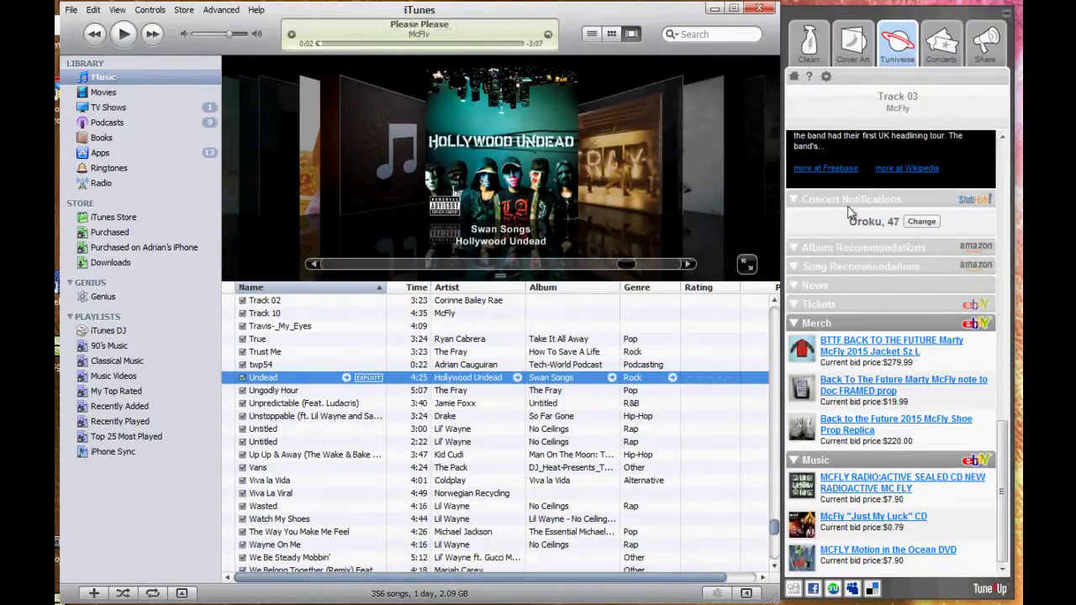
left_click(490, 379)
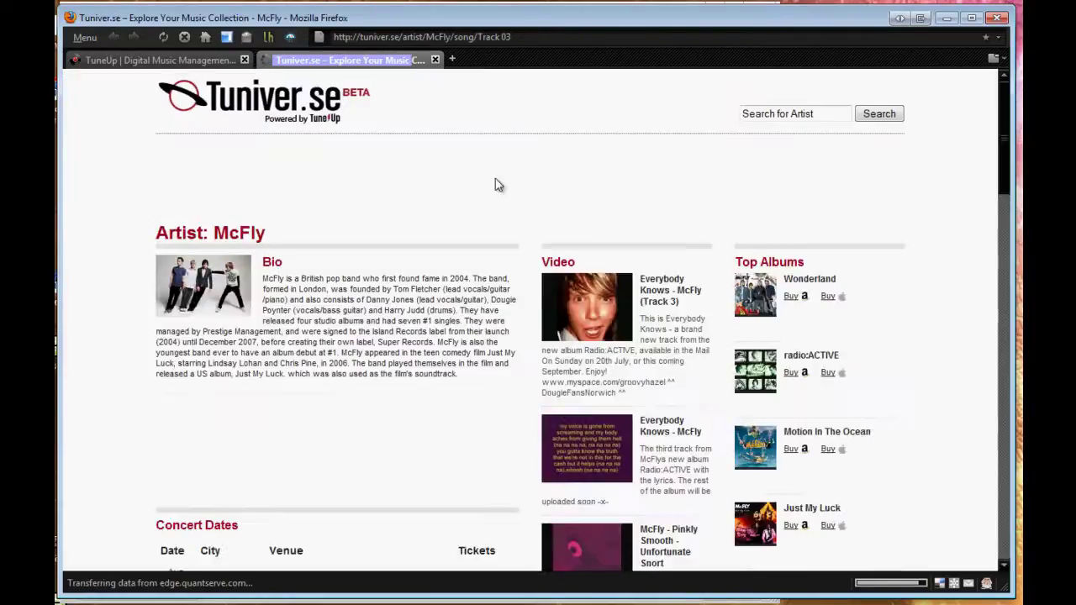
scroll(454, 227, "down", 7)
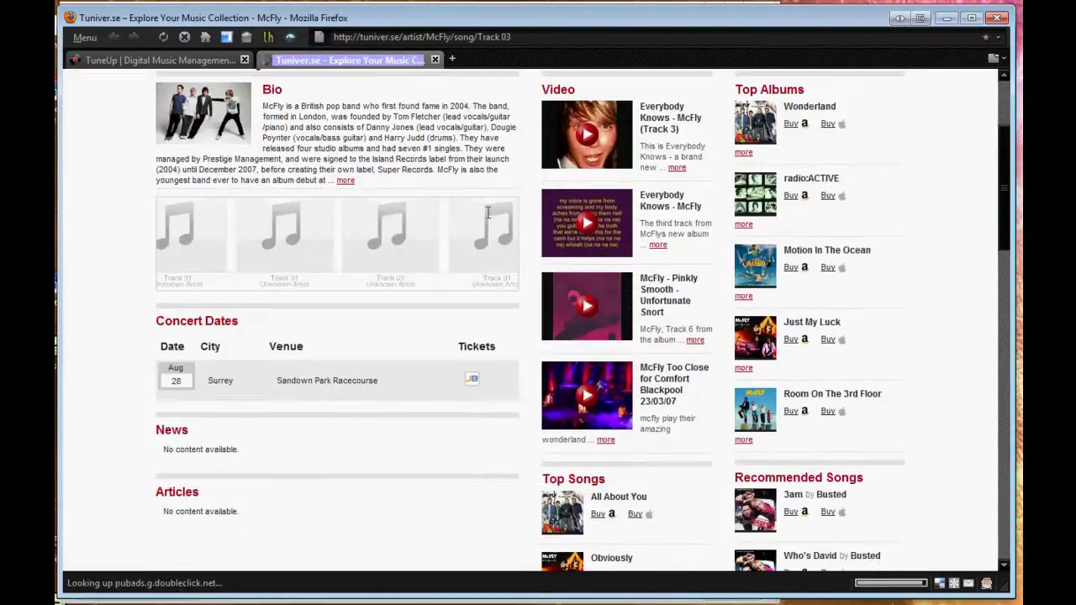
scroll(493, 216, "up", 5)
scroll(529, 336, "up", 2)
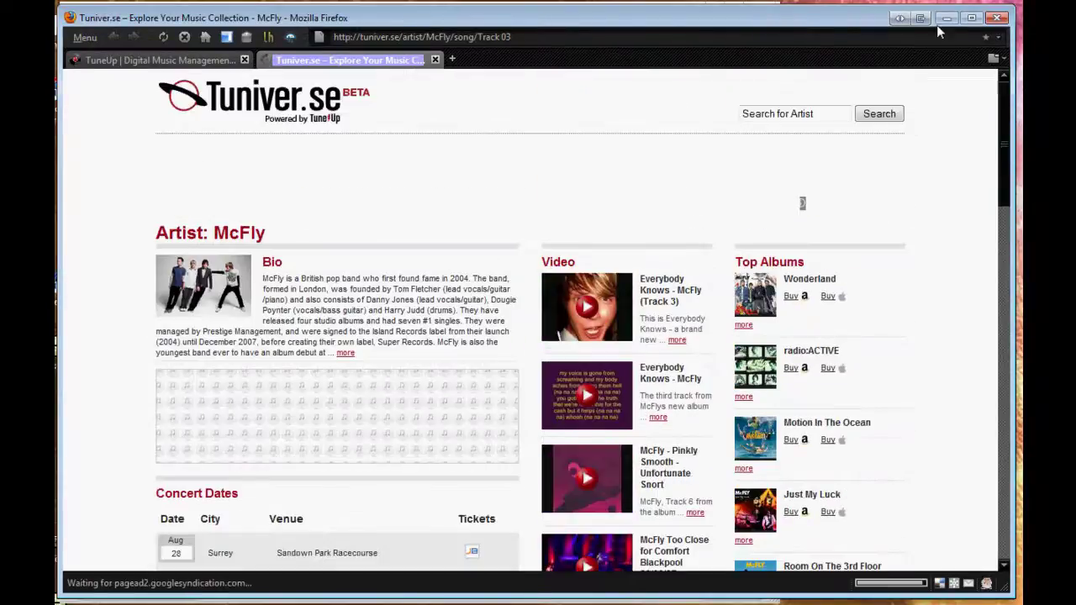
left_click(946, 17)
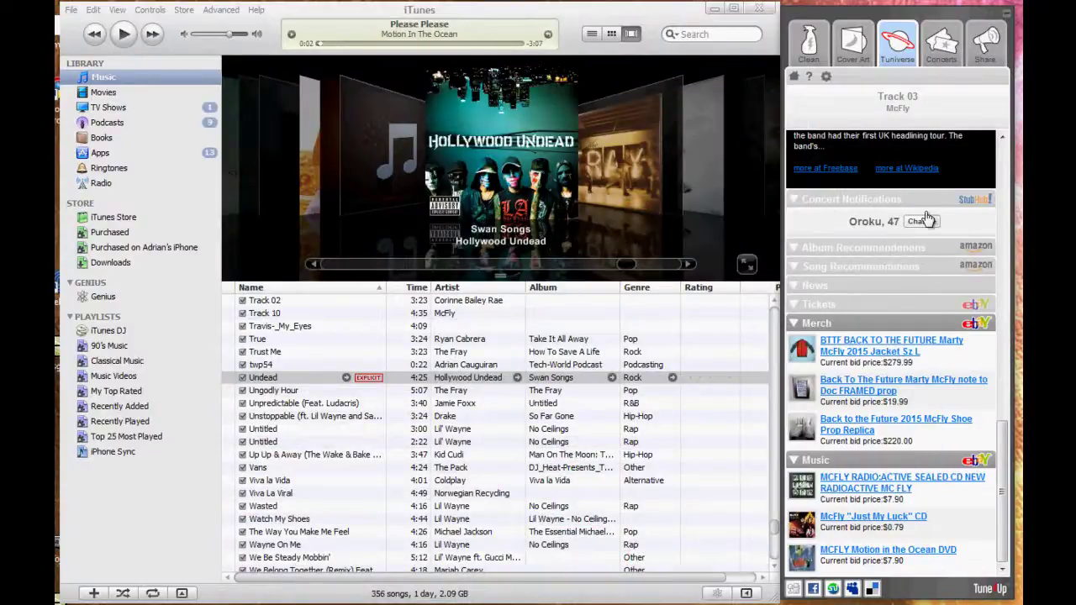
- Submit Hollywood Undead's song Undead to TuneUp for cleaning and play it briefly to load its information in Tuniverse
left_click(853, 42)
left_click(897, 42)
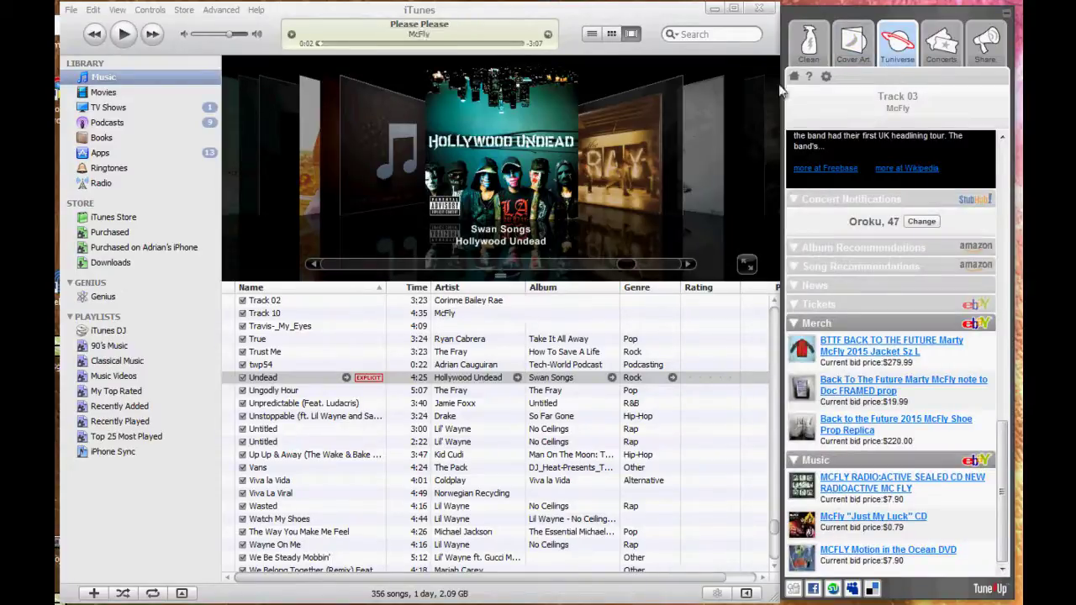
left_click(307, 380)
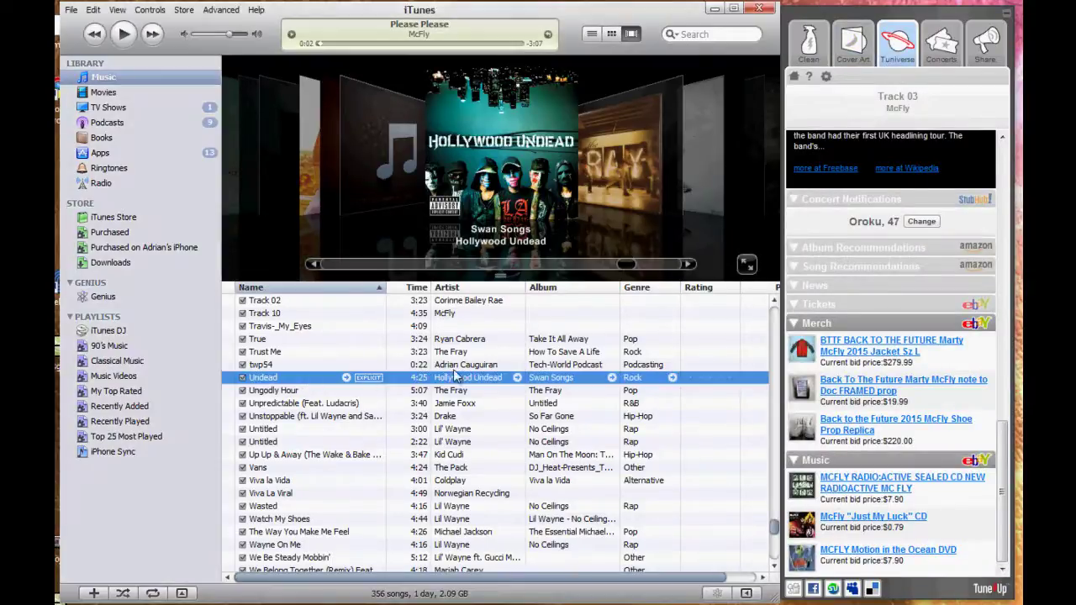
left_click_drag(469, 382, 837, 119)
key("Return")
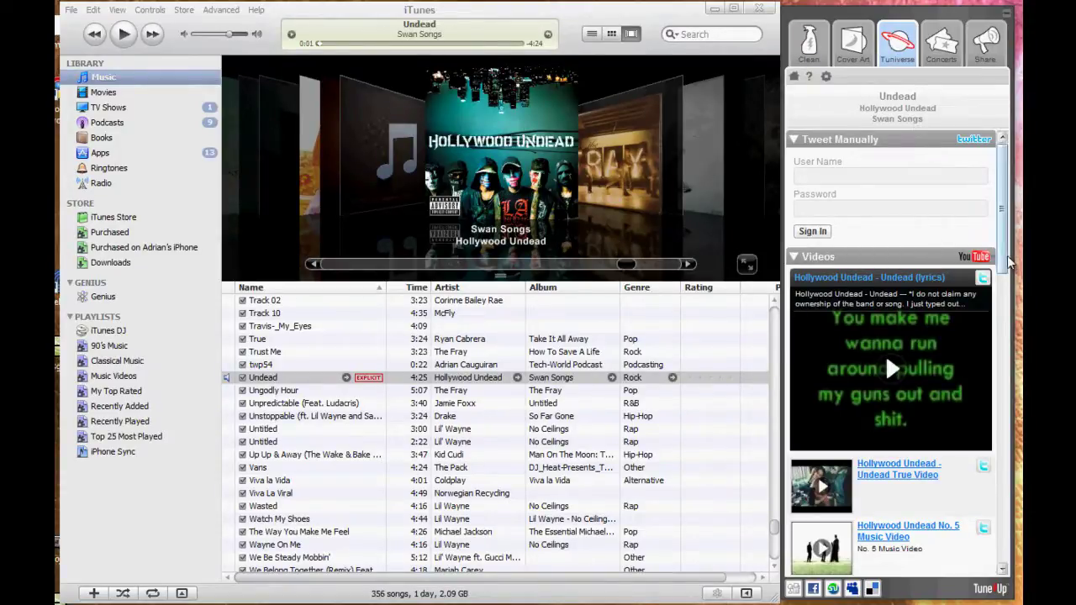
- Examine Hollywood Undead's videos, bio, song recommendations, news and merchandise listings in Tuniverse
scroll(1009, 282, "down", 1)
scroll(1001, 277, "down", 10)
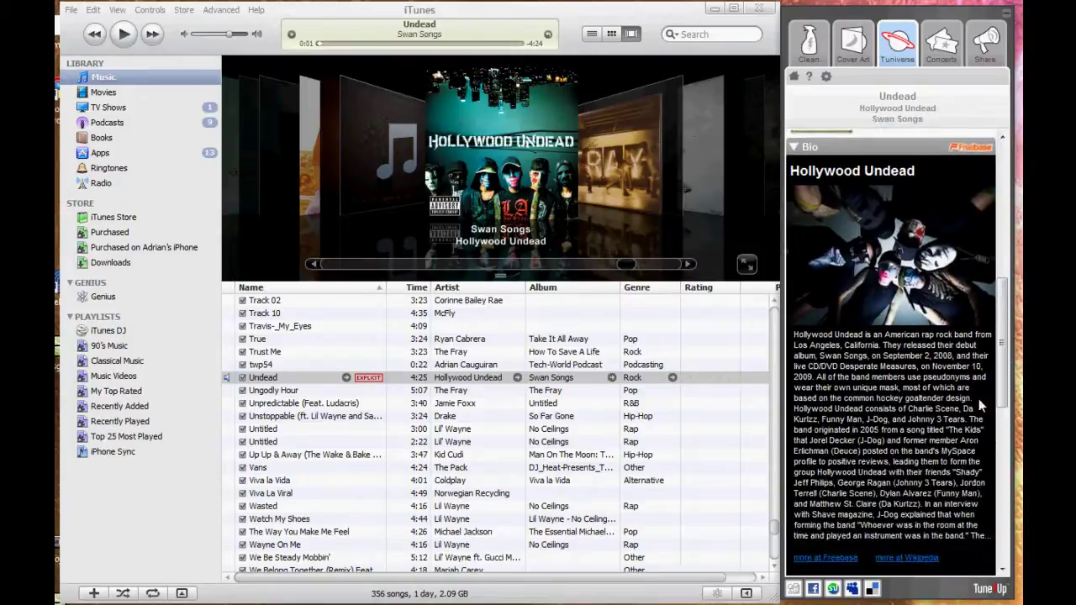
left_click_drag(978, 389, 986, 414)
left_click(908, 430)
left_click_drag(1002, 354, 998, 492)
scroll(998, 492, "up", 3)
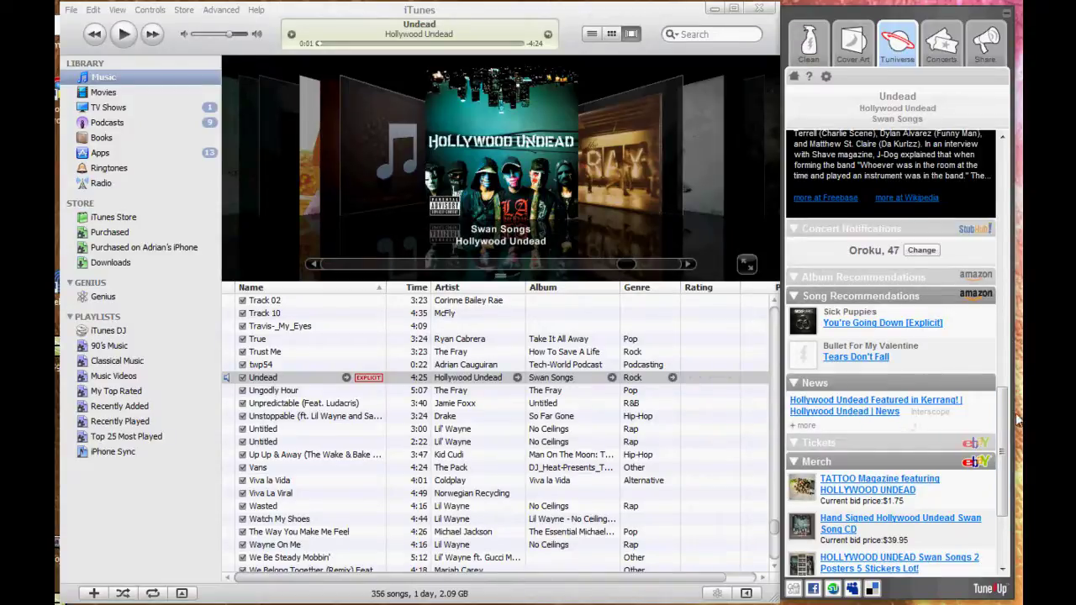
left_click_drag(1006, 470, 1009, 276)
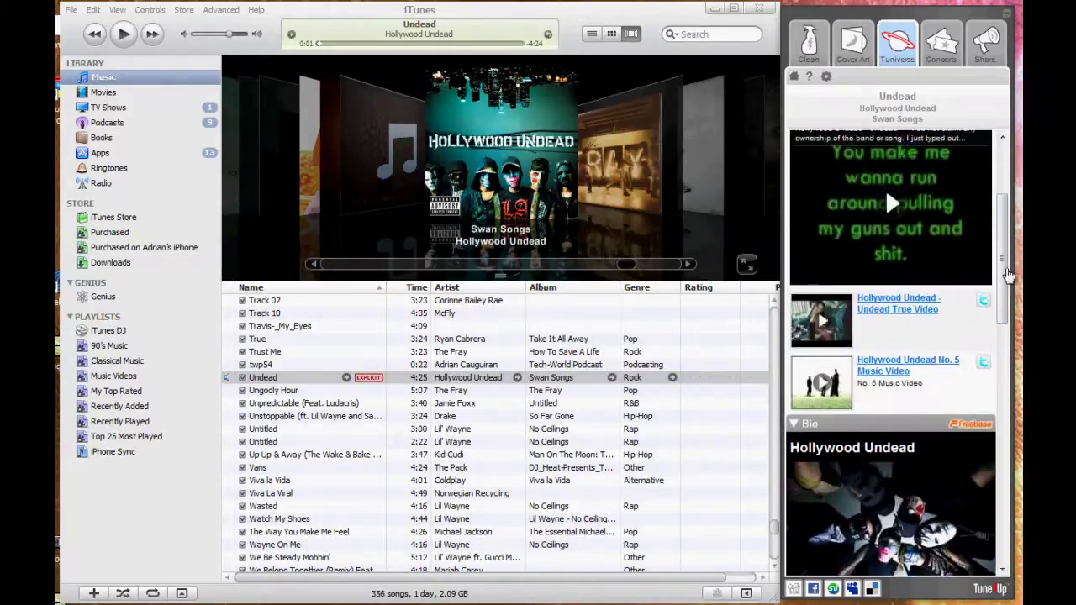
scroll(1000, 353, "up", 4)
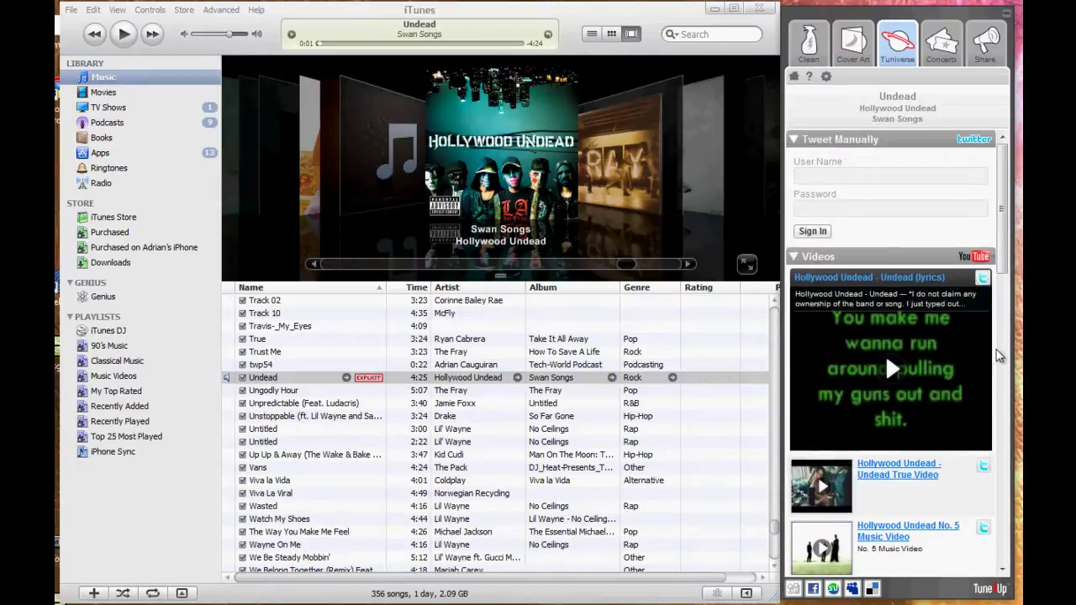
scroll(998, 356, "down", 5)
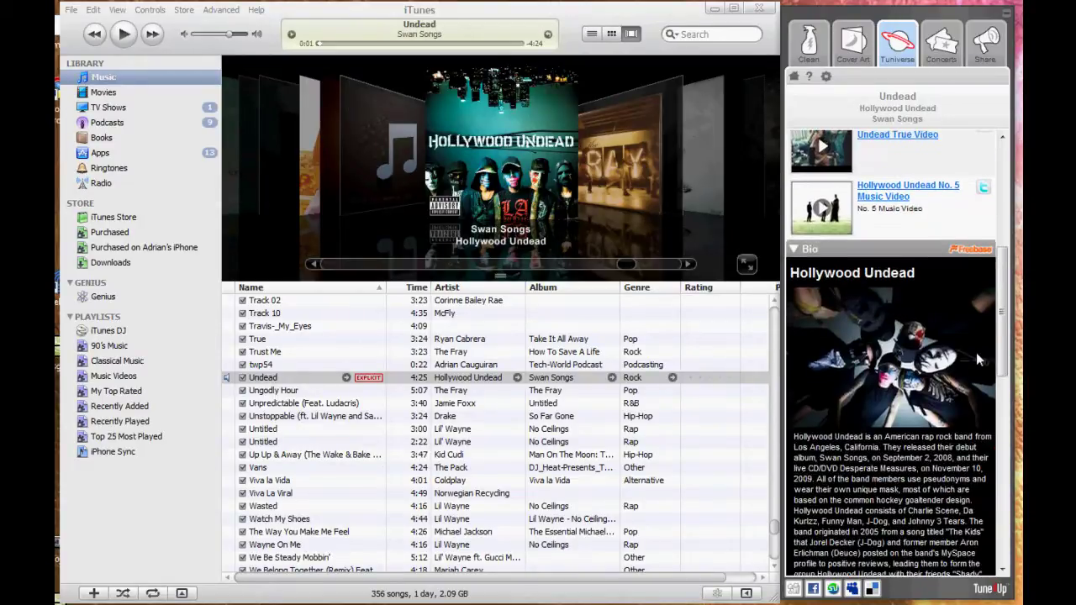
scroll(977, 359, "down", 1)
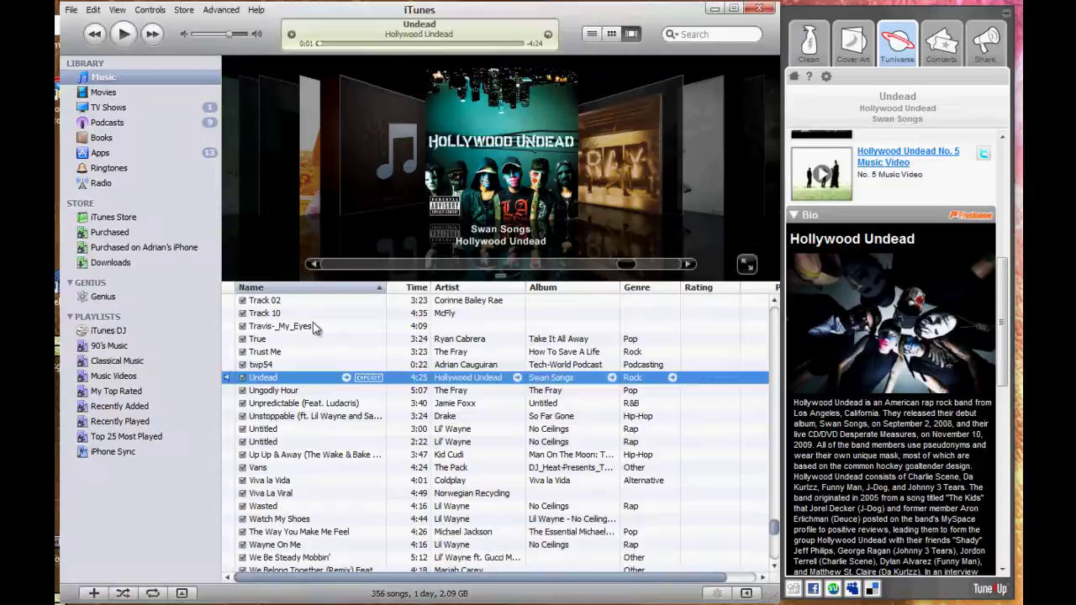
- Play The Bravery's song Time Wont Let Me Go briefly and examine the band's videos and bio in Tuniverse
scroll(313, 328, "up", 6)
double_click(303, 430)
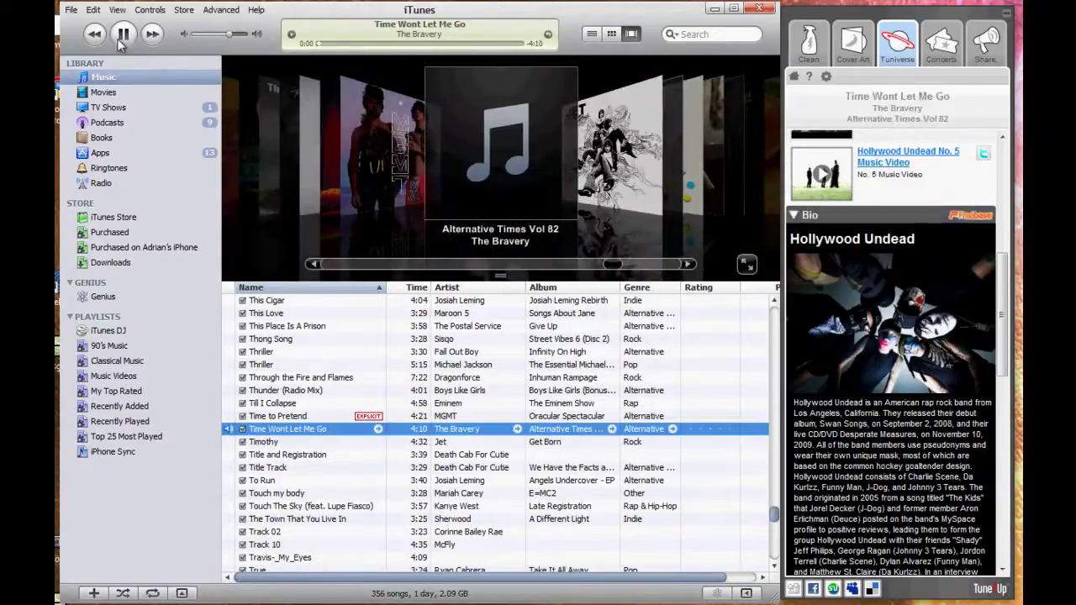
left_click(124, 37)
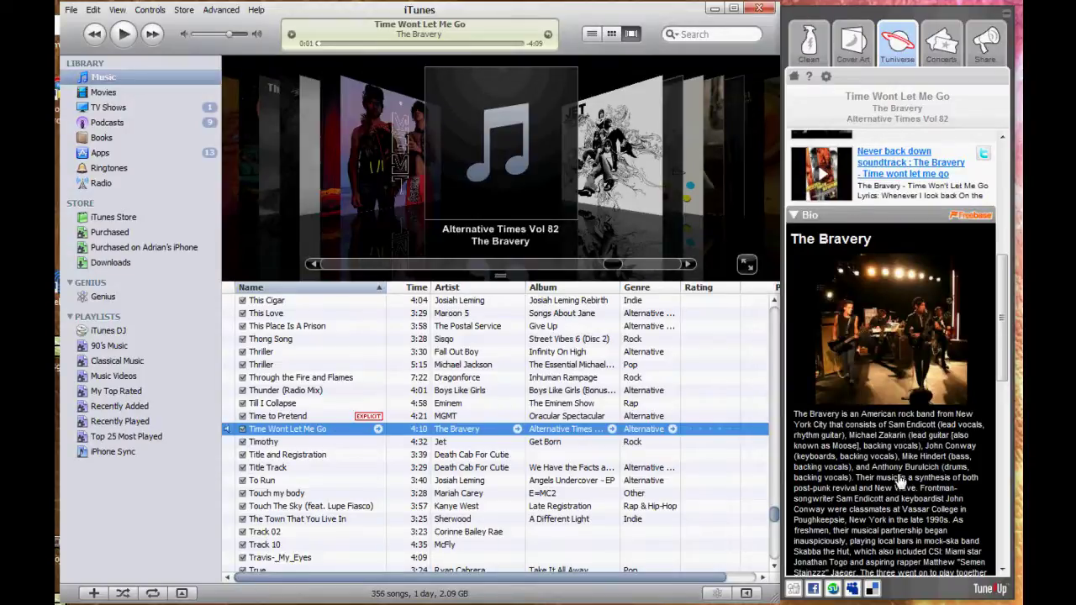
scroll(911, 357, "down", 5)
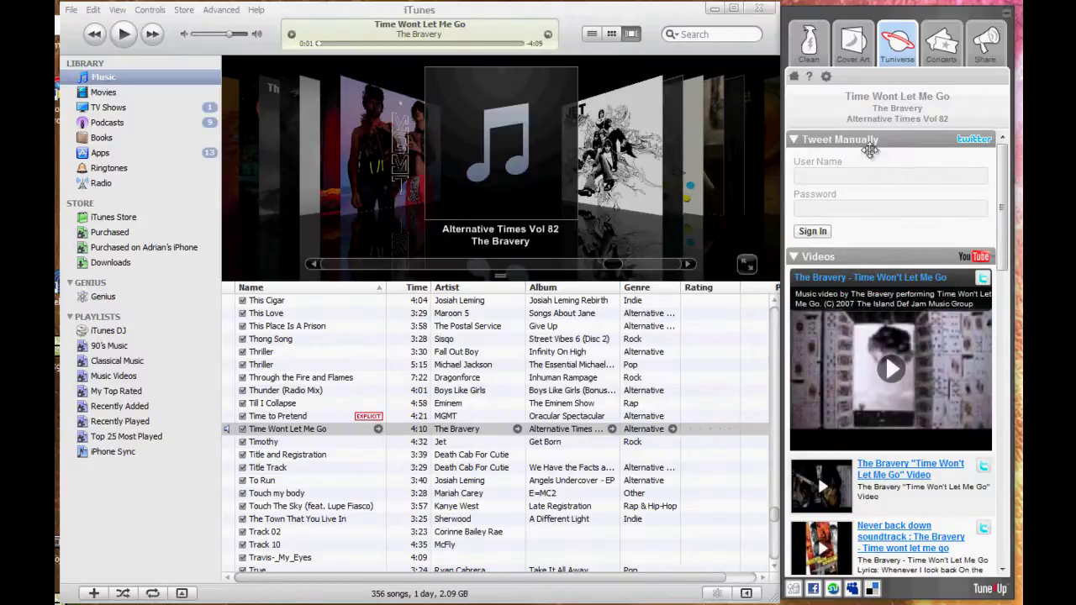
- Check the upcoming concerts and review the last played songs, most played songs, top artists and favorite albums available for sharing on Facebook
left_click(942, 45)
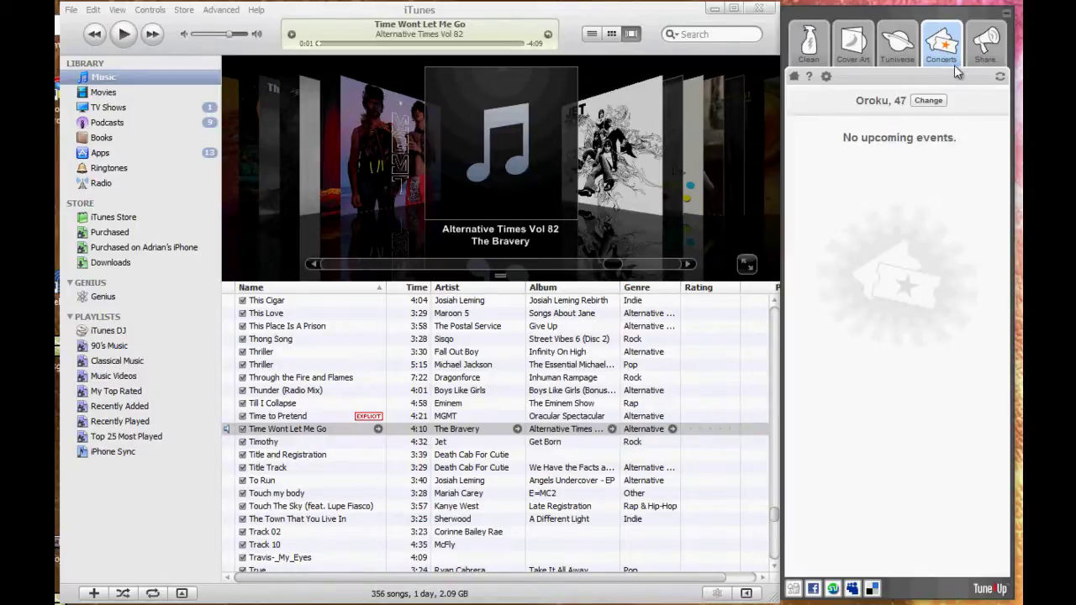
left_click_drag(869, 101, 884, 102)
left_click(982, 54)
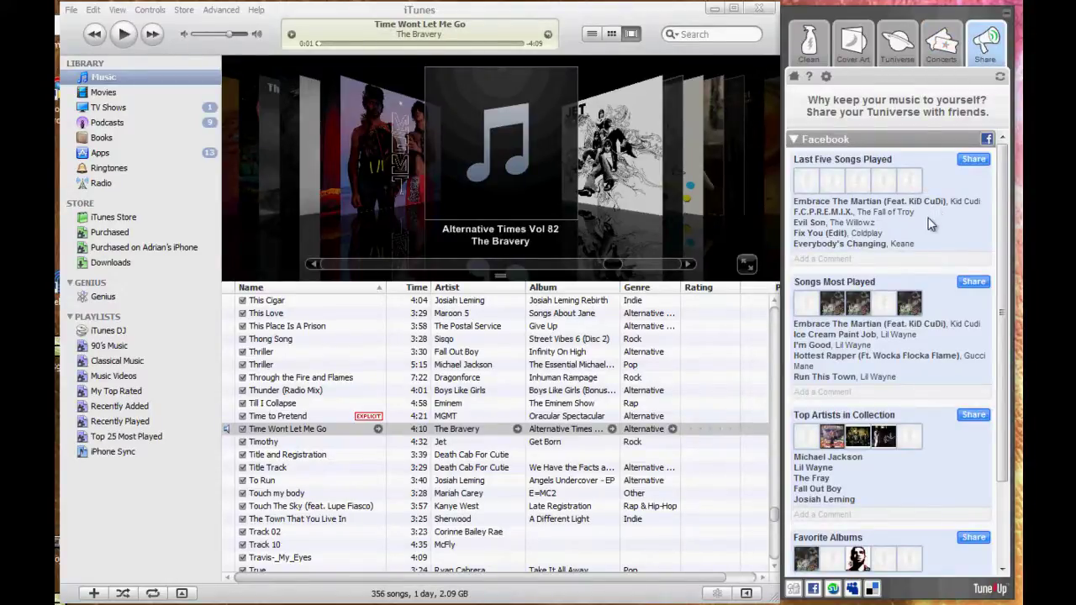
scroll(931, 224, "down", 3)
scroll(918, 317, "up", 3)
scroll(925, 461, "down", 3)
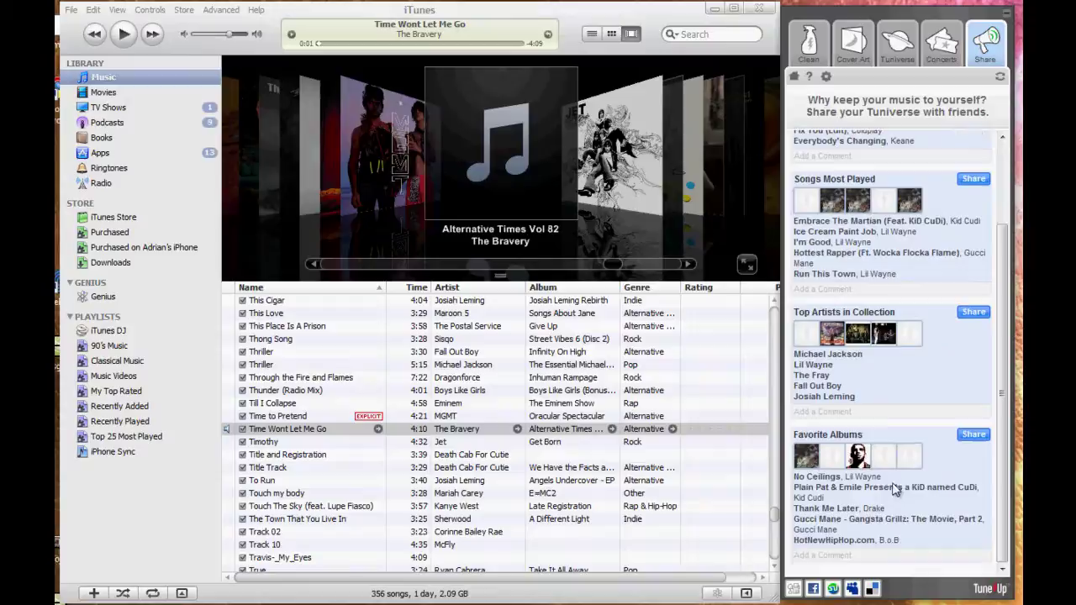
scroll(923, 319, "up", 3)
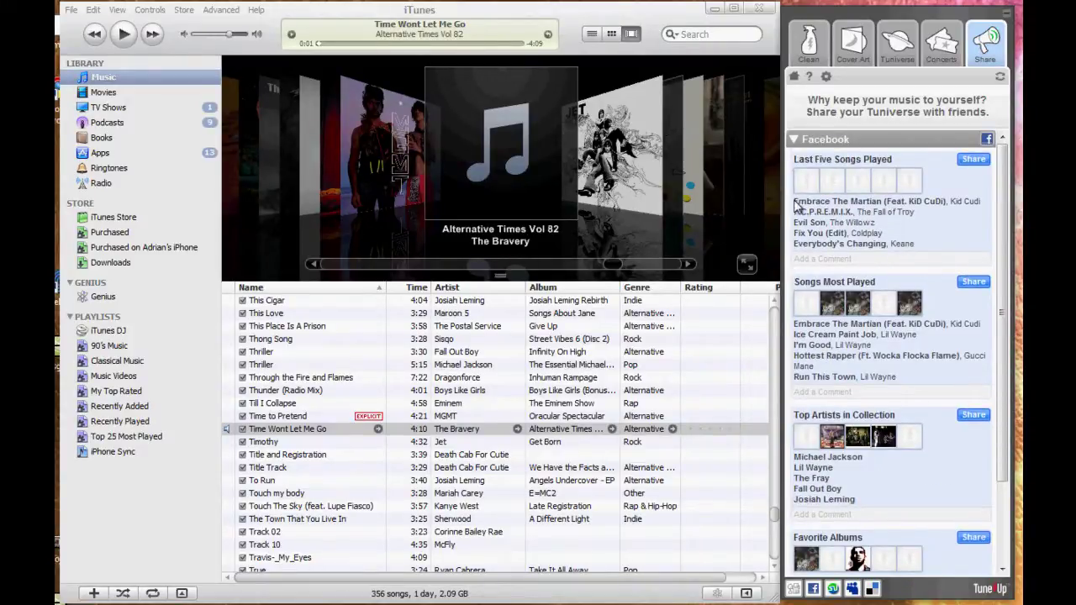
left_click_drag(797, 206, 923, 259)
left_click(940, 234)
- Open the TuneUp preferences and examine the media players that TuneUp can dock with
left_click(827, 78)
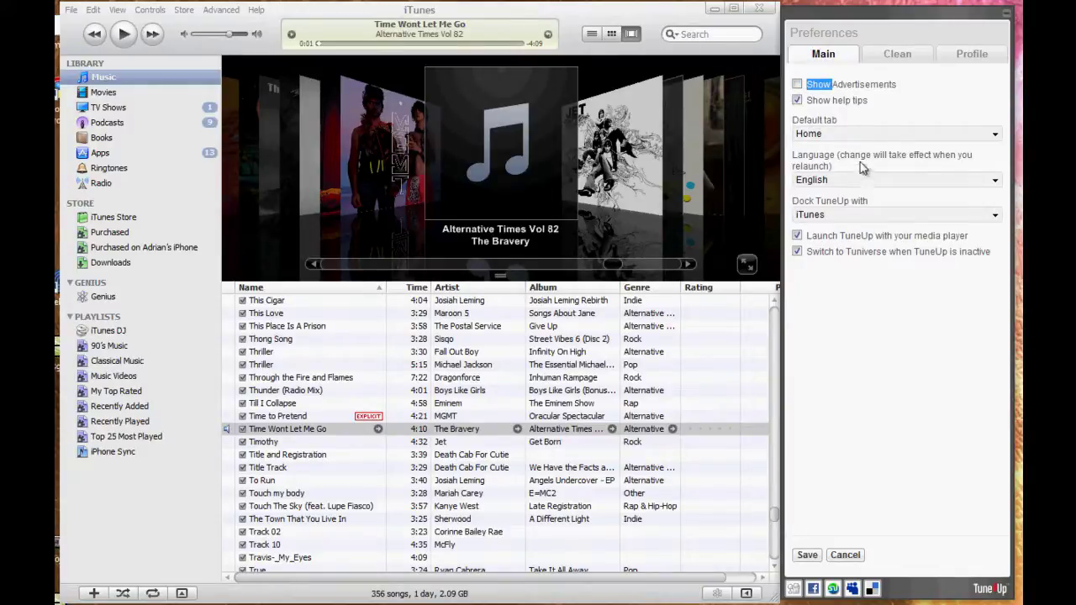
left_click(828, 214)
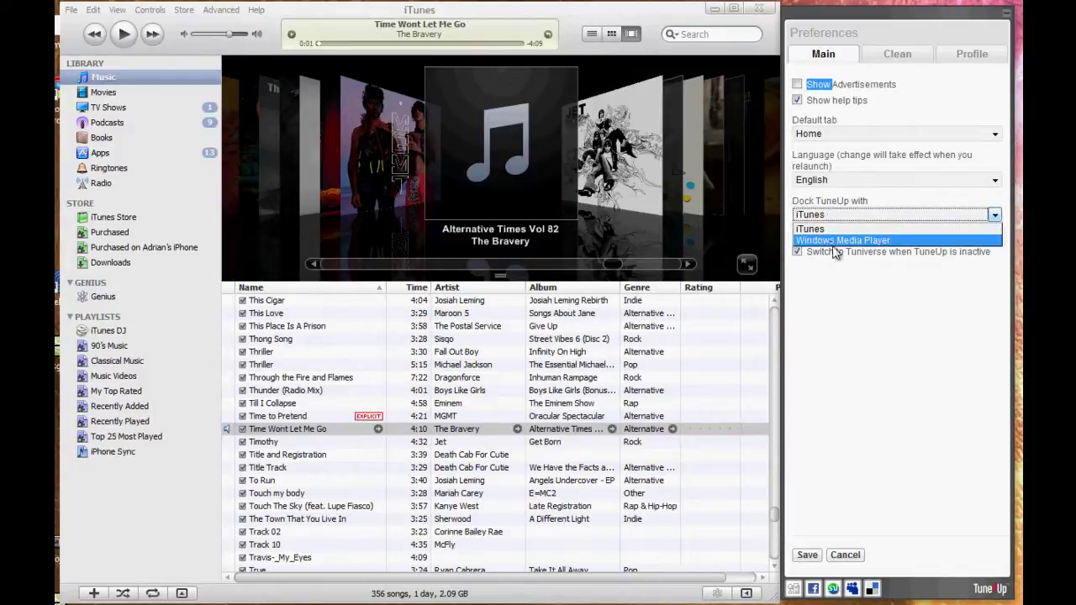
left_click(847, 313)
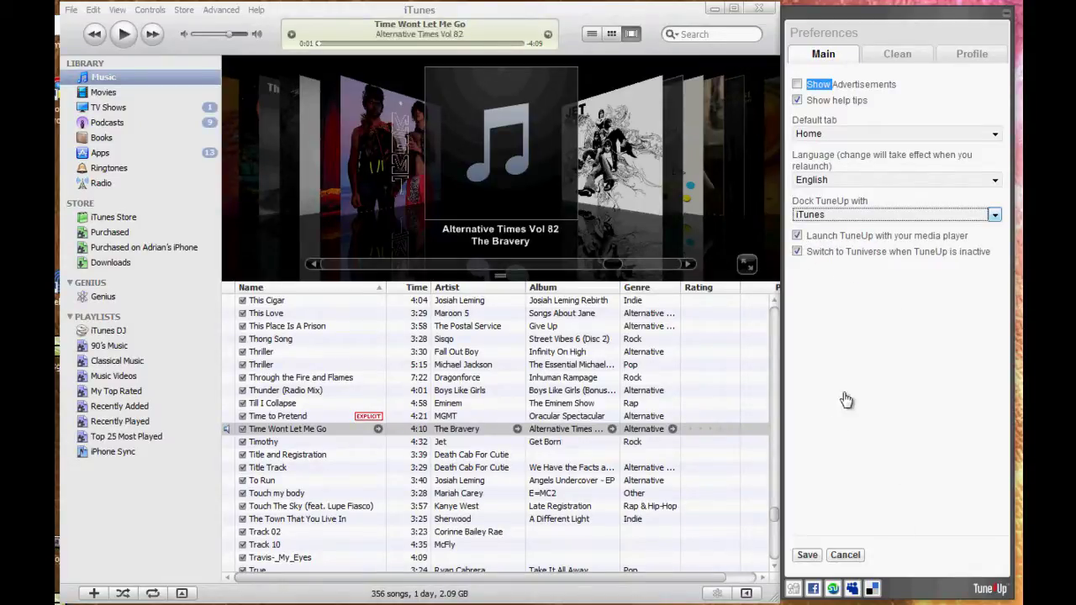
- Examine the Clean preferences, including the available genre levels and the metadata defaults
left_click(891, 50)
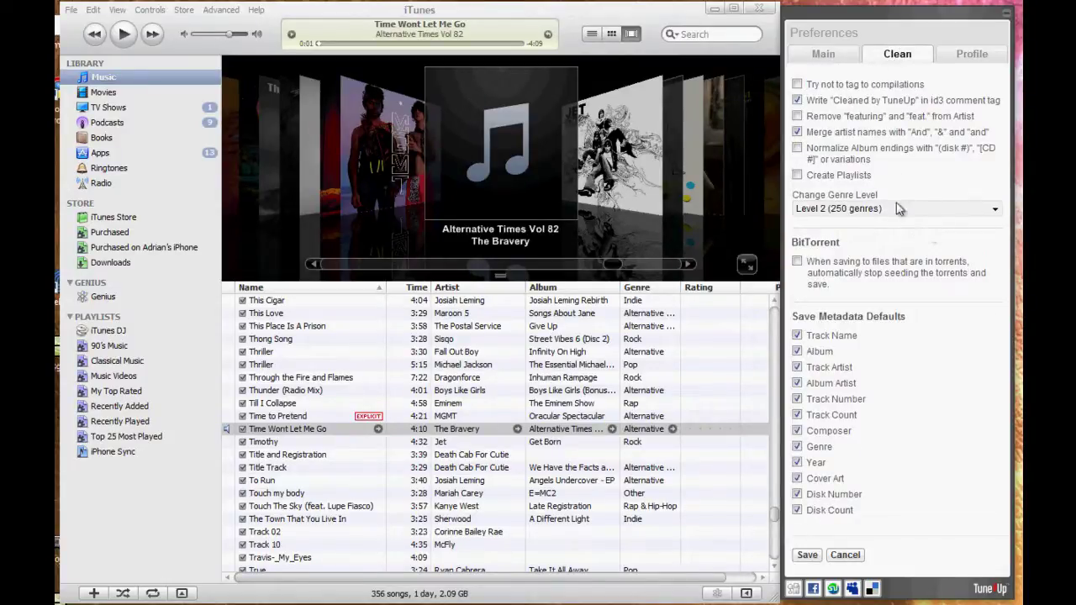
left_click(825, 212)
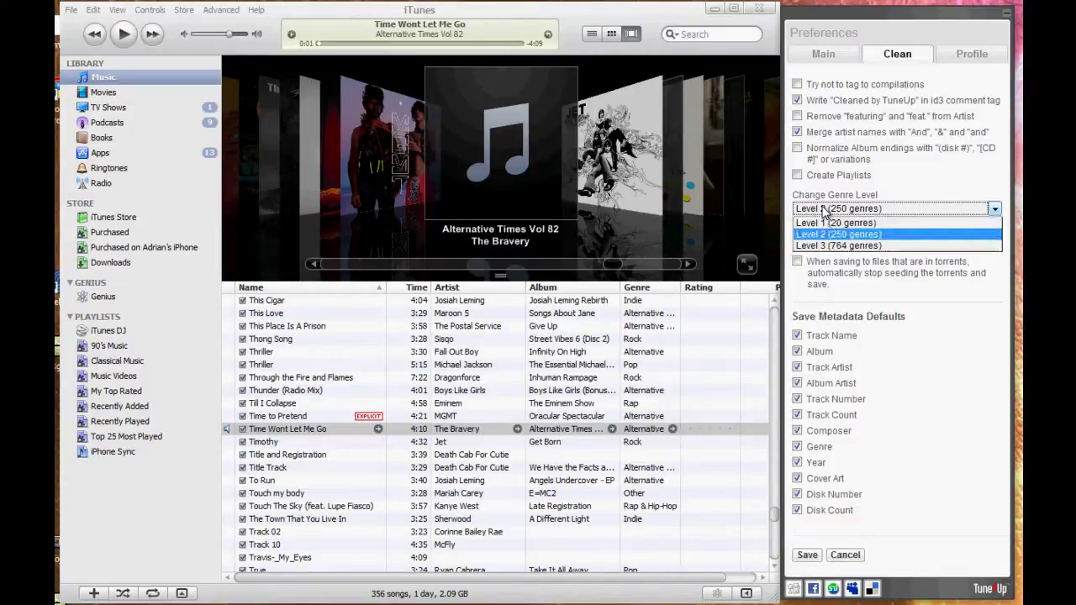
left_click(843, 211)
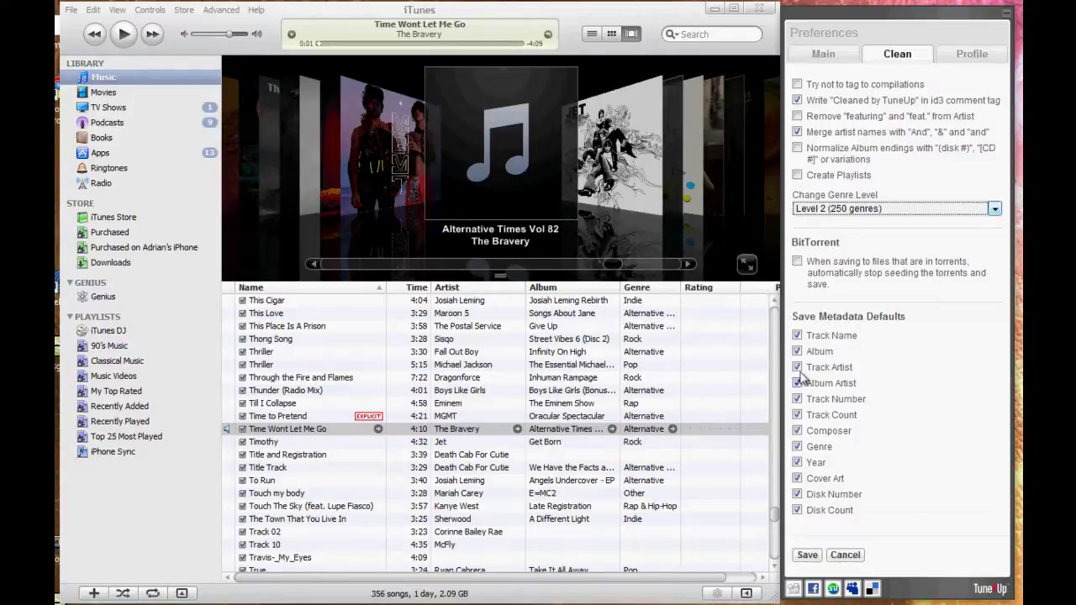
- Review the Profile preferences, return to the Main preferences and save them
left_click(961, 55)
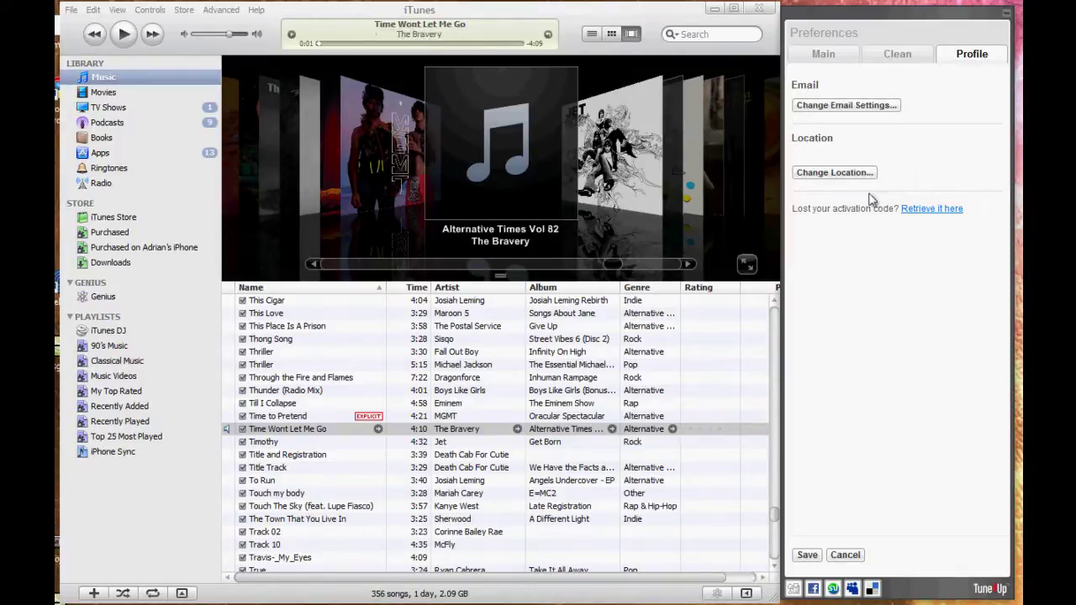
left_click(833, 59)
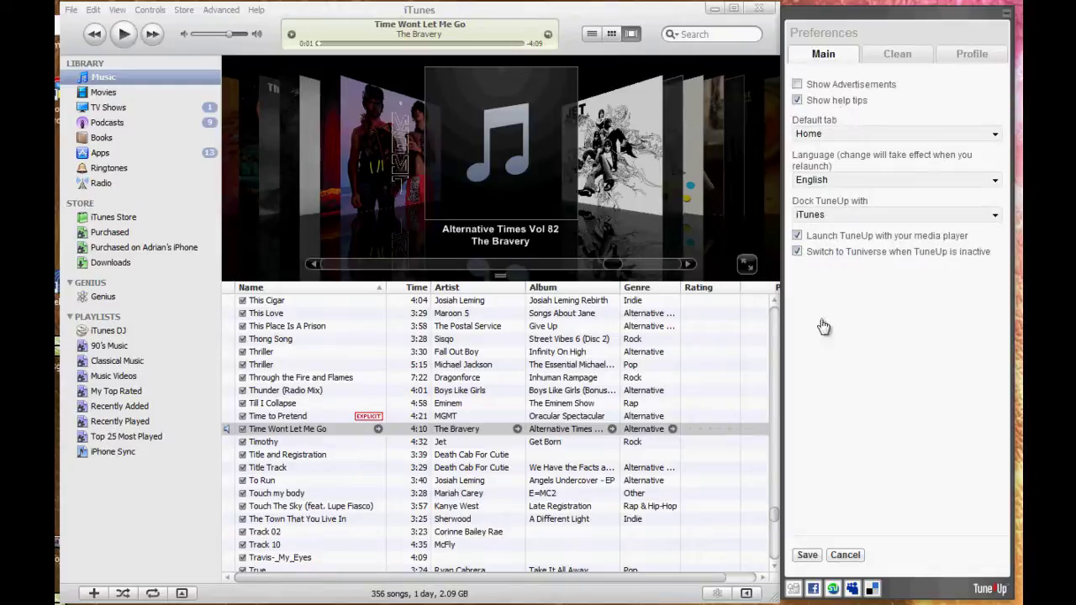
left_click(807, 555)
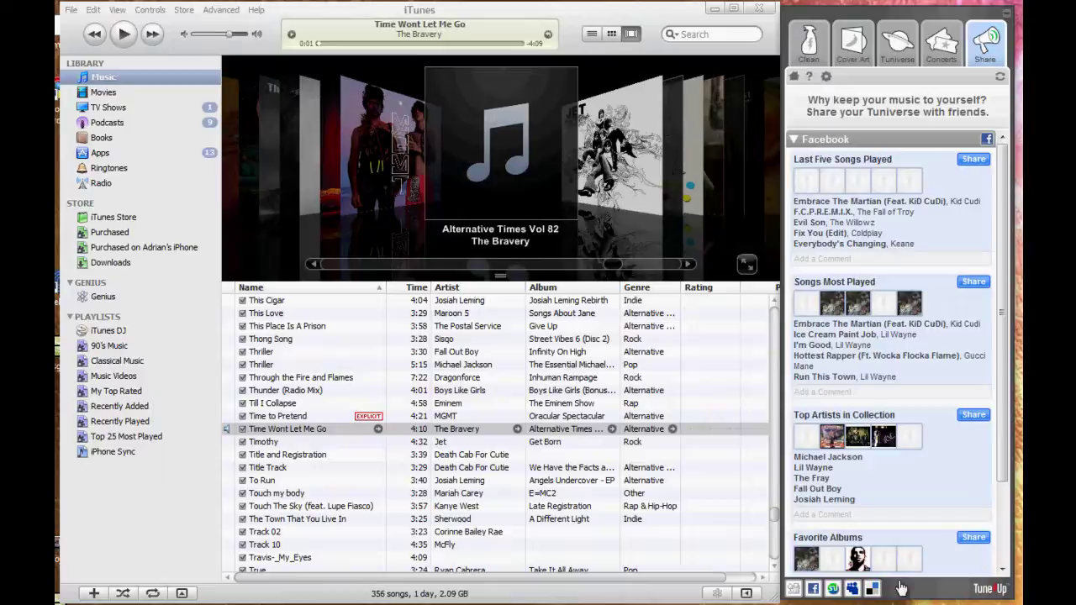
- Revisit the sharing lists, the albums missing cover art and the likely cleaning match for Hollywood Undead's Swan Songs
scroll(925, 286, "down", 3)
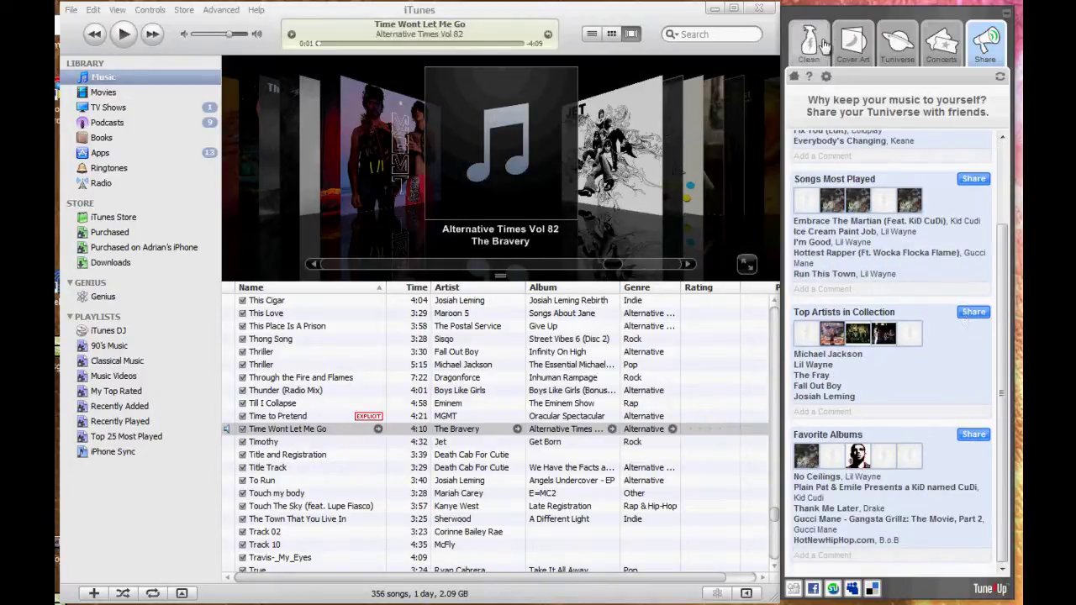
left_click(823, 57)
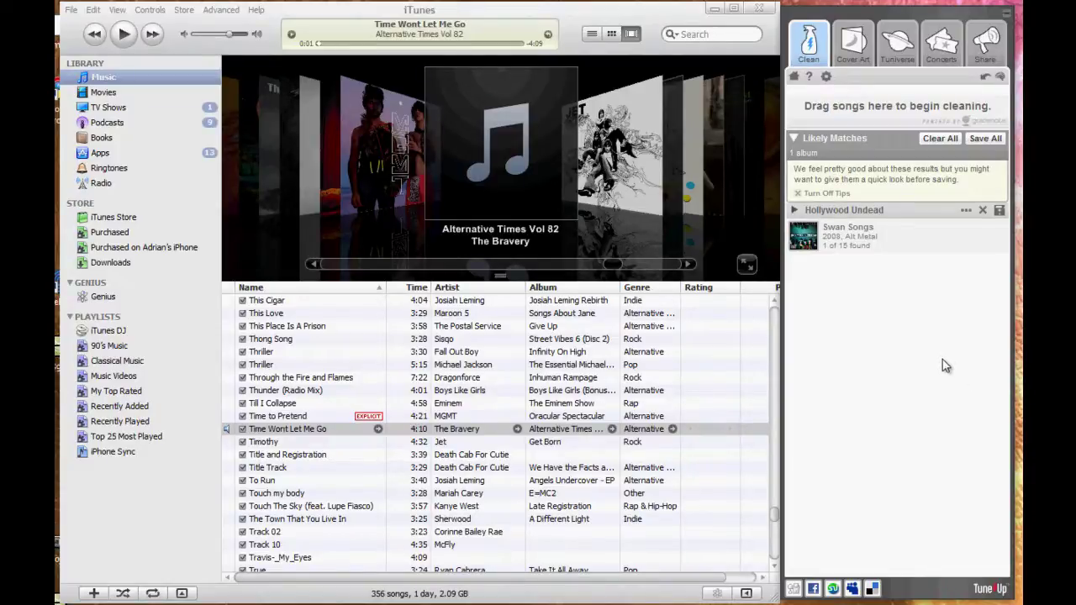
left_click(847, 48)
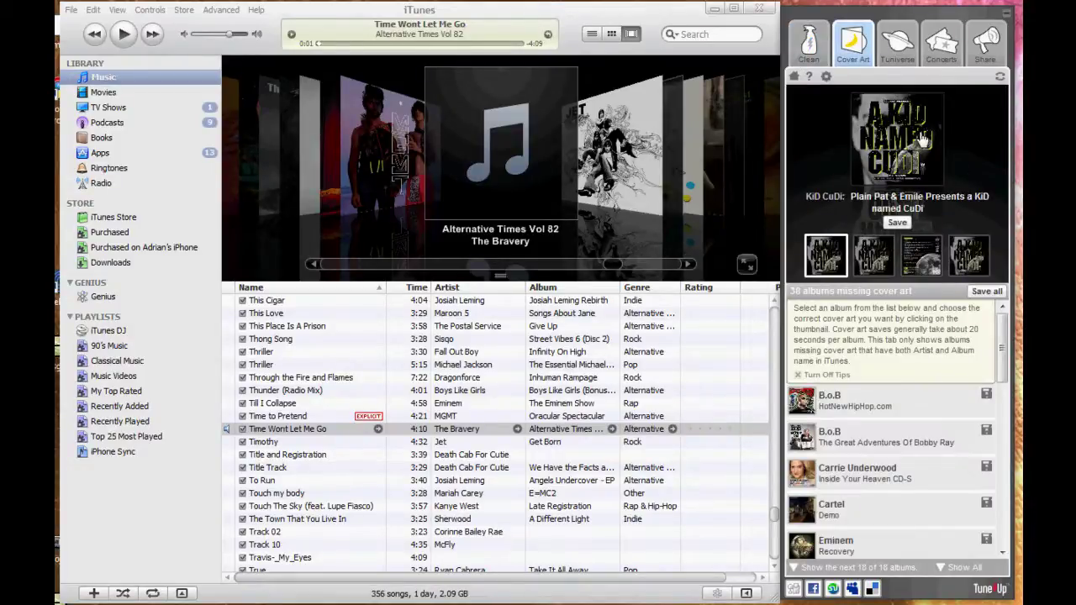
left_click(809, 46)
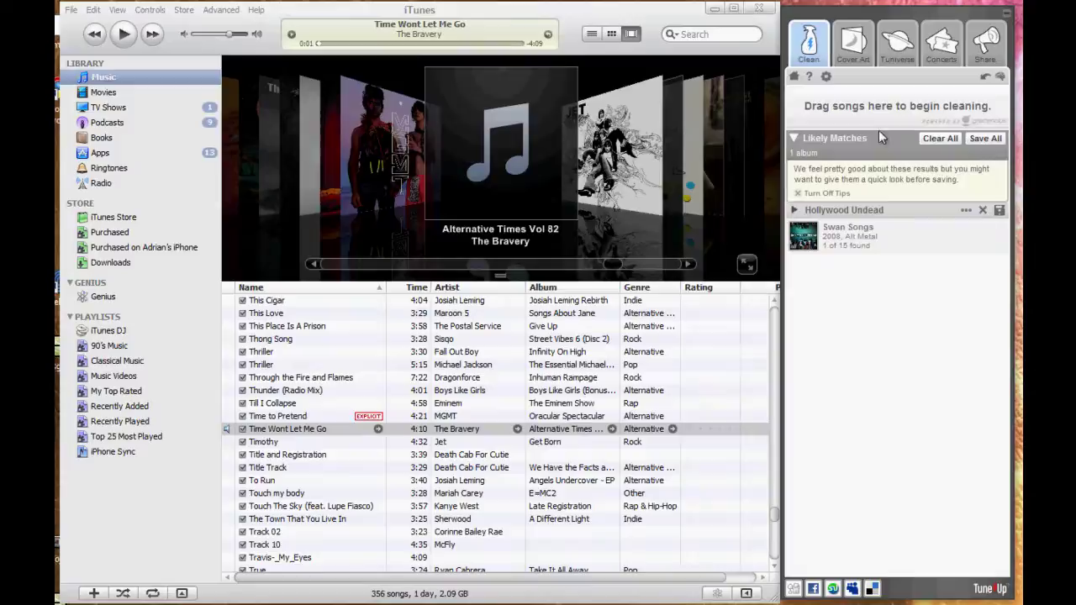